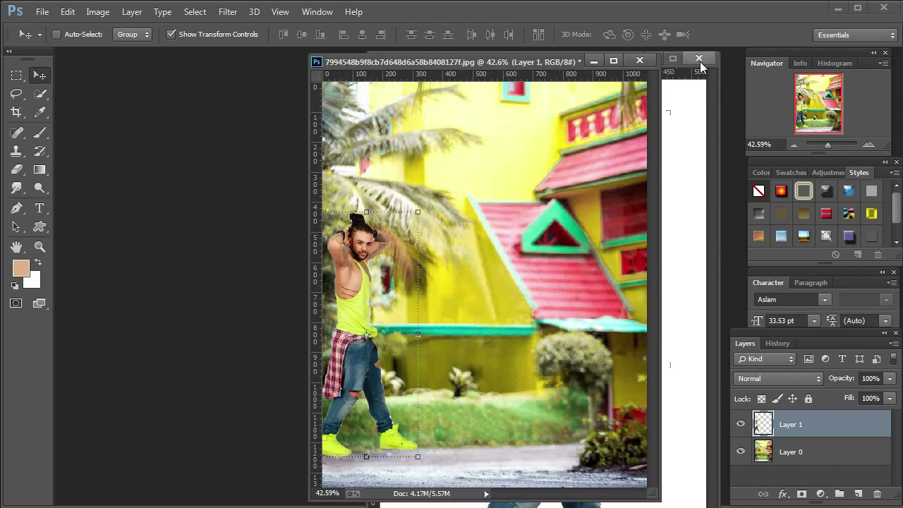
Close the white-background source photo of the man and return to the composite with the yellow house
{"action": "left_click", "coordinate": [698, 59]}
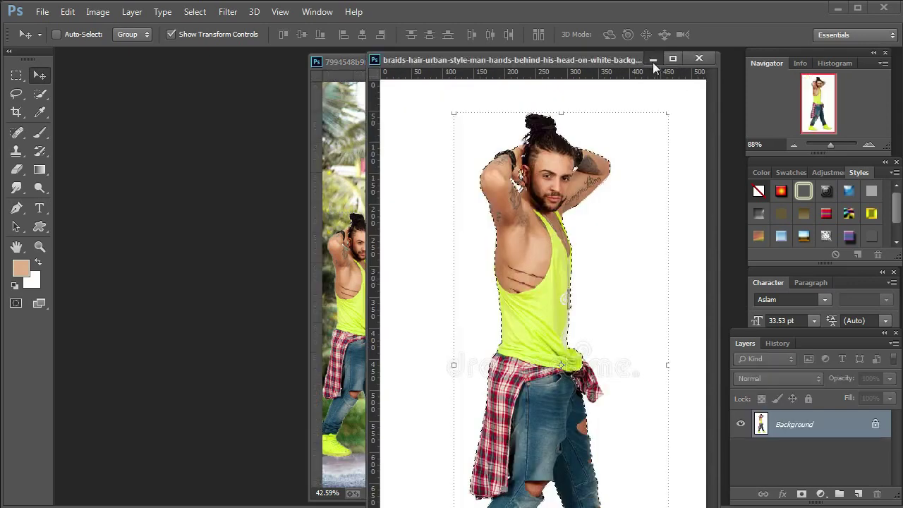
{"action": "left_click", "coordinate": [696, 60]}
{"action": "left_click", "coordinate": [39, 251]}
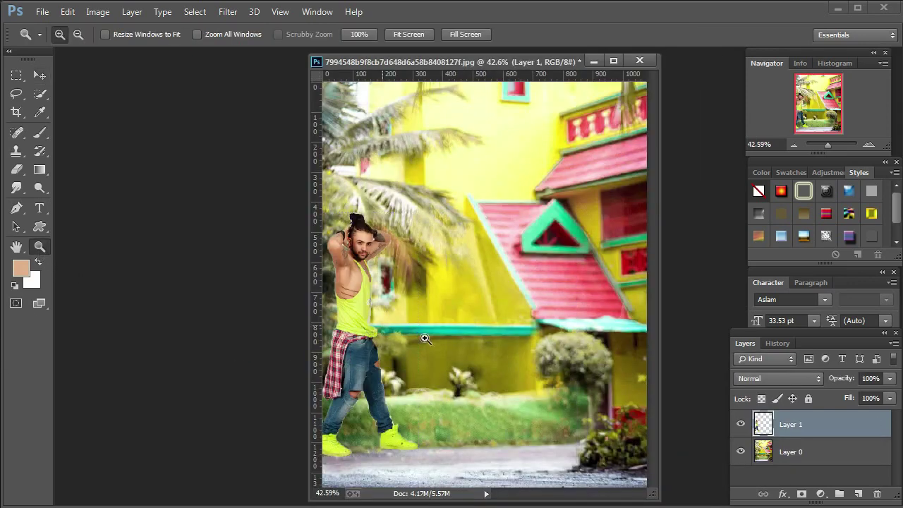
{"action": "right_click", "coordinate": [435, 365]}
{"action": "left_click", "coordinate": [447, 369]}
Enlarge the man to about 139% width and 133% height and place him mid-scene with his shoes on the road
{"action": "left_click", "coordinate": [39, 74]}
{"action": "left_click_drag", "start_coordinate": [382, 317], "coordinate": [506, 333]}
{"action": "left_click_drag", "start_coordinate": [491, 231], "coordinate": [491, 141]}
{"action": "left_click_drag", "start_coordinate": [424, 281], "coordinate": [374, 263]}
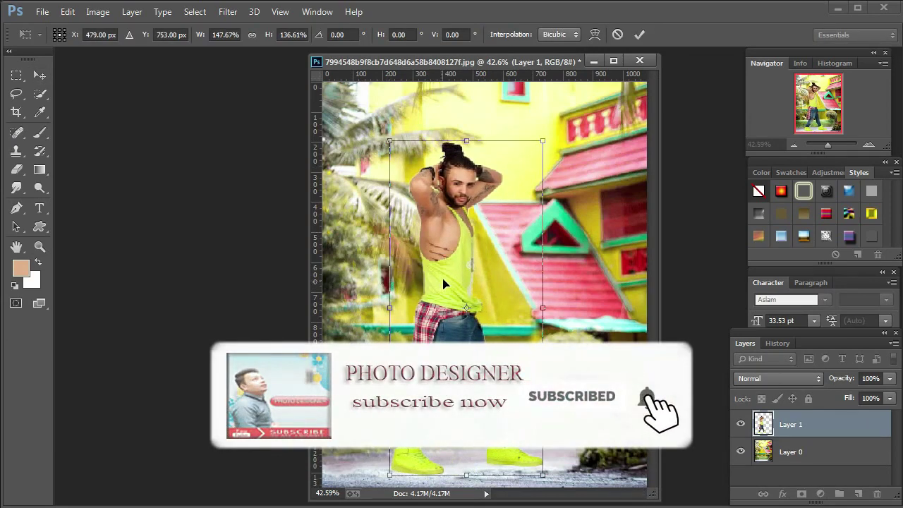
{"action": "left_click_drag", "start_coordinate": [449, 280], "coordinate": [479, 281]}
{"action": "left_click_drag", "start_coordinate": [412, 300], "coordinate": [418, 300]}
{"action": "left_click_drag", "start_coordinate": [491, 132], "coordinate": [492, 142]}
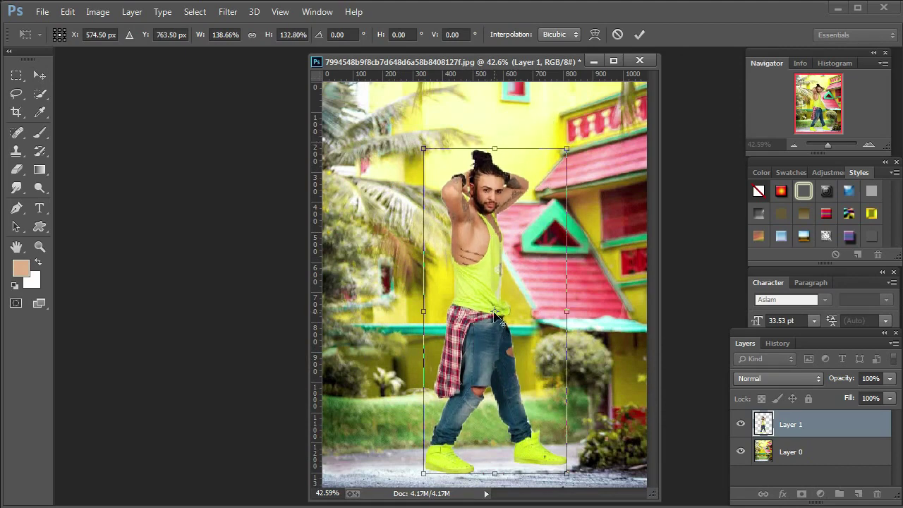
{"action": "key", "text": "Return"}
Fine-tune the man's width by pulling in his front side slightly and extending his back side a few pixels
{"action": "left_click_drag", "start_coordinate": [564, 313], "coordinate": [561, 312]}
{"action": "key", "text": "Return"}
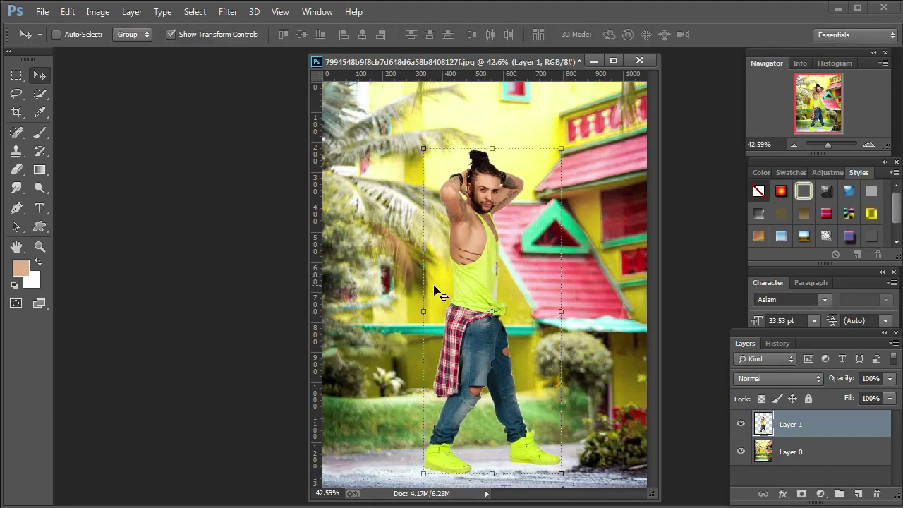
{"action": "left_click_drag", "start_coordinate": [420, 293], "coordinate": [418, 300]}
{"action": "key", "text": "Return"}
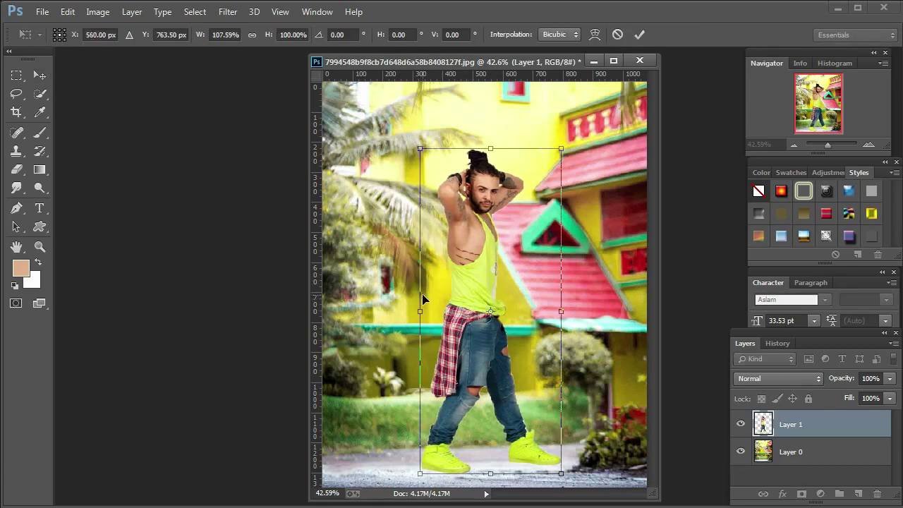
{"action": "key", "text": "Return"}
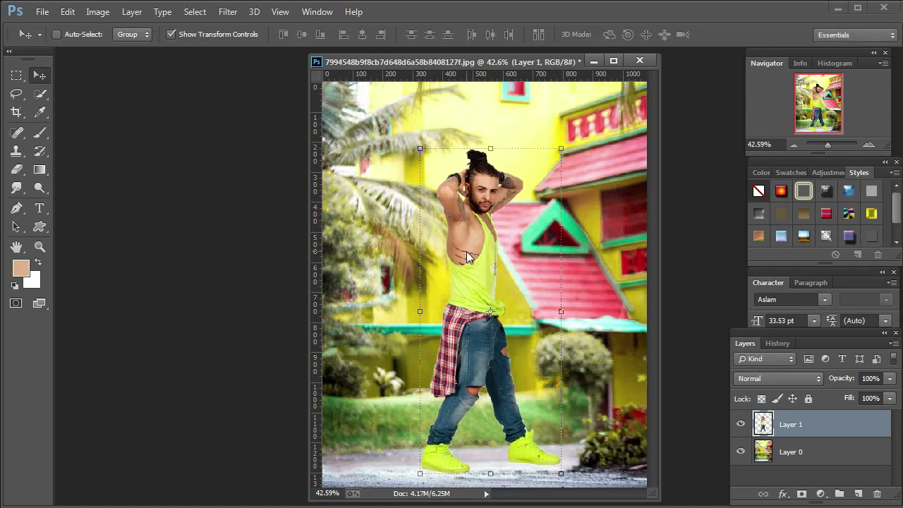
Move the man slightly lower so his shoes sit further down on the road
{"action": "left_click", "coordinate": [38, 249]}
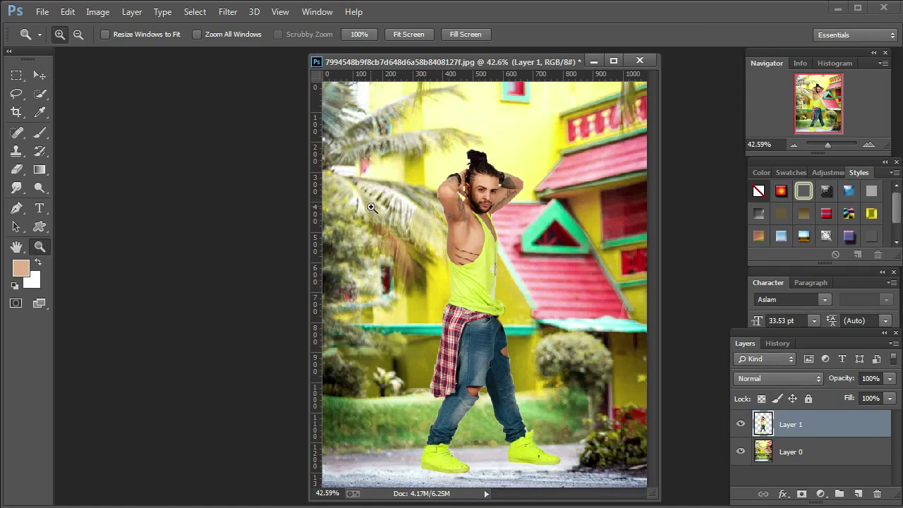
{"action": "left_click", "coordinate": [41, 75]}
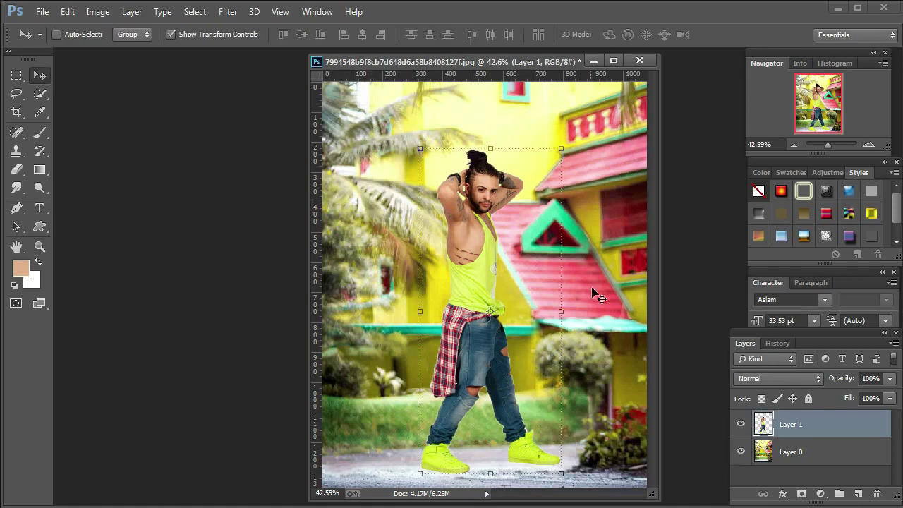
{"action": "left_click_drag", "start_coordinate": [479, 241], "coordinate": [478, 246]}
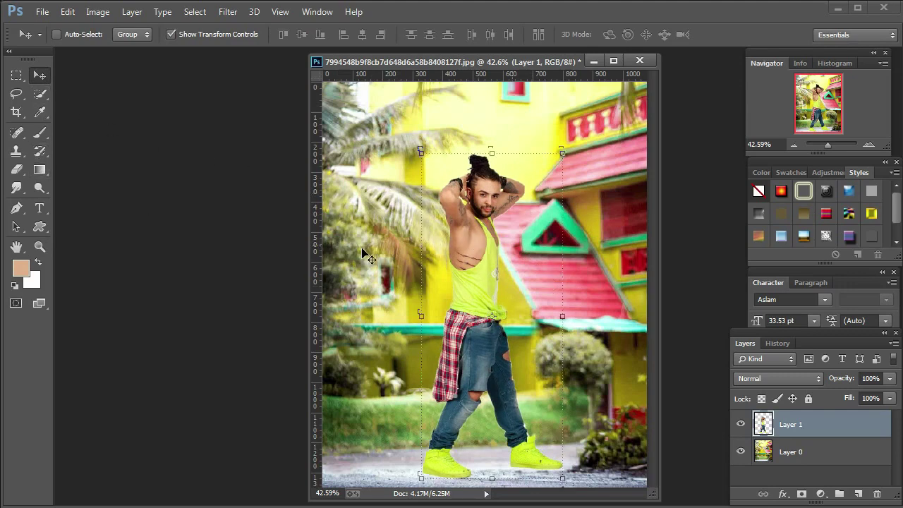
Magnify the man's hair bun to 400% and choose the Smudge tool for retouching its edges
{"action": "left_click", "coordinate": [39, 246]}
{"action": "left_click_drag", "start_coordinate": [473, 155], "coordinate": [473, 155]}
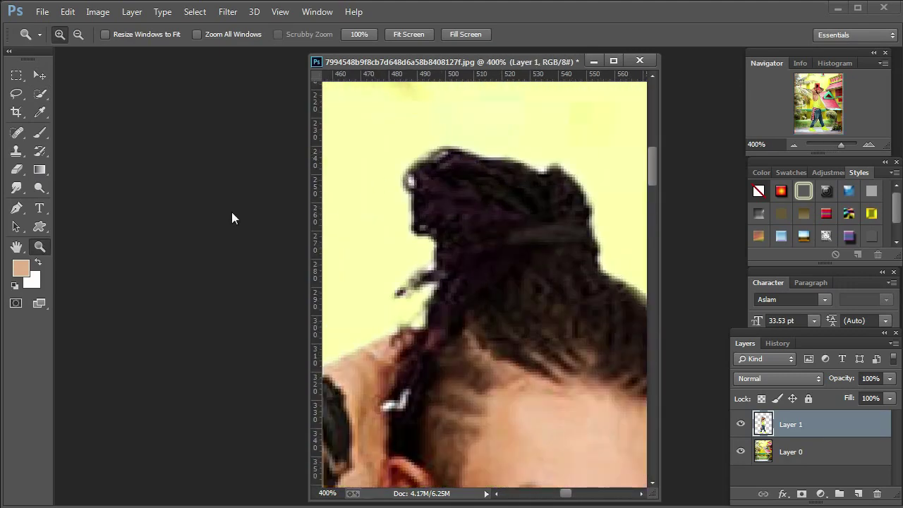
{"action": "left_click_drag", "start_coordinate": [20, 187], "coordinate": [20, 187]}
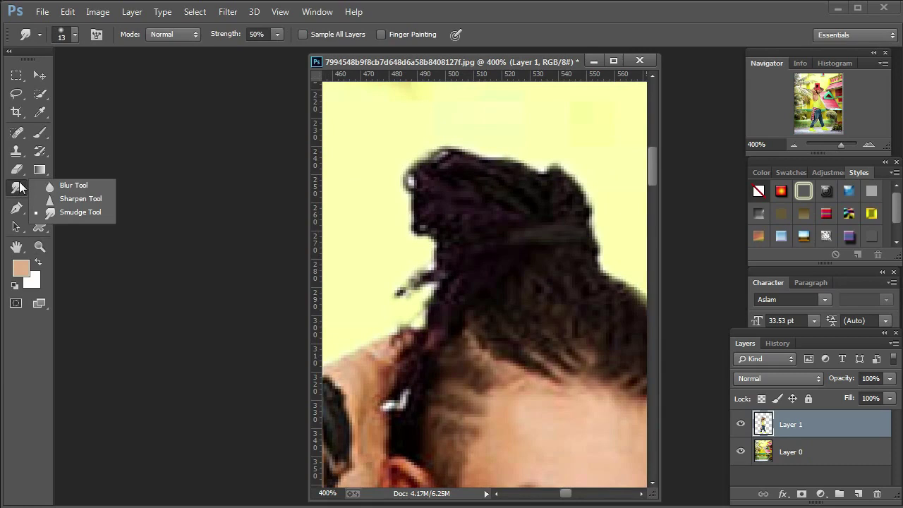
{"action": "left_click", "coordinate": [18, 171]}
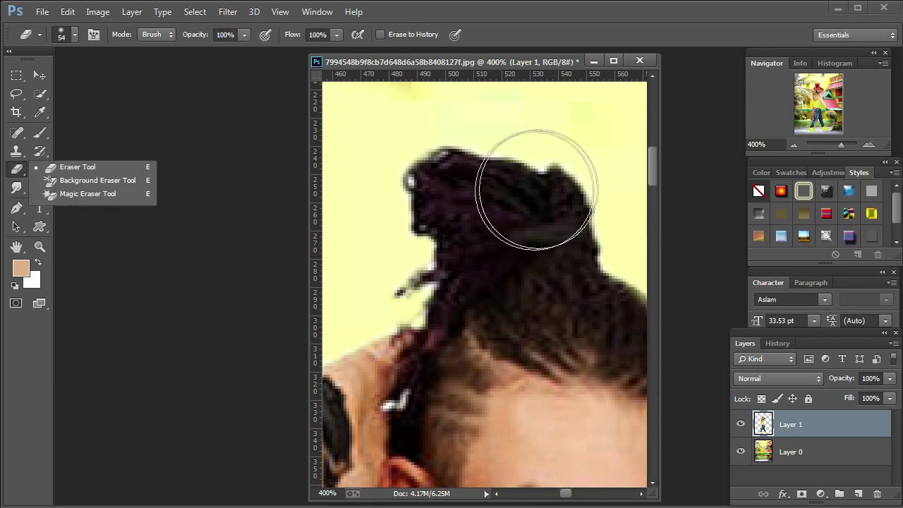
{"action": "right_click", "coordinate": [529, 190]}
{"action": "left_click", "coordinate": [609, 224]}
{"action": "left_click", "coordinate": [603, 227]}
Smudge the outline of the man's hair bun with the 13 px brush at 50% strength, blending away white fringes
{"action": "left_click", "coordinate": [17, 187]}
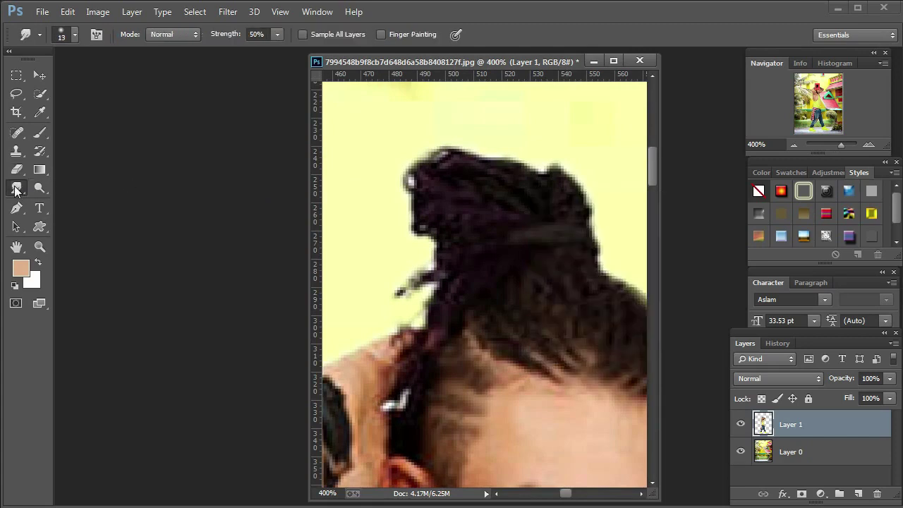
{"action": "mouse_move", "coordinate": [541, 182]}
{"action": "left_mouse_down"}
{"action": "mouse_move", "coordinate": [438, 157]}
{"action": "mouse_move", "coordinate": [447, 157]}
{"action": "mouse_move", "coordinate": [435, 144]}
{"action": "mouse_move", "coordinate": [450, 153]}
{"action": "mouse_move", "coordinate": [400, 174]}
{"action": "mouse_move", "coordinate": [413, 176]}
{"action": "mouse_move", "coordinate": [404, 184]}
{"action": "left_mouse_up"}
{"action": "mouse_move", "coordinate": [491, 179]}
{"action": "left_mouse_down"}
{"action": "mouse_move", "coordinate": [495, 148]}
{"action": "mouse_move", "coordinate": [447, 205]}
{"action": "mouse_move", "coordinate": [453, 210]}
{"action": "mouse_move", "coordinate": [422, 211]}
{"action": "mouse_move", "coordinate": [435, 191]}
{"action": "mouse_move", "coordinate": [426, 188]}
{"action": "mouse_move", "coordinate": [461, 238]}
{"action": "mouse_move", "coordinate": [433, 280]}
{"action": "mouse_move", "coordinate": [389, 275]}
{"action": "mouse_move", "coordinate": [416, 265]}
{"action": "mouse_move", "coordinate": [372, 290]}
{"action": "mouse_move", "coordinate": [402, 285]}
{"action": "mouse_move", "coordinate": [387, 254]}
{"action": "mouse_move", "coordinate": [447, 245]}
{"action": "mouse_move", "coordinate": [436, 247]}
{"action": "mouse_move", "coordinate": [442, 230]}
{"action": "mouse_move", "coordinate": [426, 235]}
{"action": "mouse_move", "coordinate": [423, 301]}
{"action": "mouse_move", "coordinate": [377, 323]}
{"action": "mouse_move", "coordinate": [394, 321]}
{"action": "mouse_move", "coordinate": [439, 255]}
{"action": "mouse_move", "coordinate": [397, 241]}
{"action": "left_mouse_up"}
{"action": "mouse_move", "coordinate": [593, 207]}
{"action": "left_mouse_down"}
{"action": "mouse_move", "coordinate": [535, 172]}
{"action": "mouse_move", "coordinate": [520, 179]}
{"action": "mouse_move", "coordinate": [543, 167]}
{"action": "mouse_move", "coordinate": [598, 226]}
{"action": "left_mouse_up"}
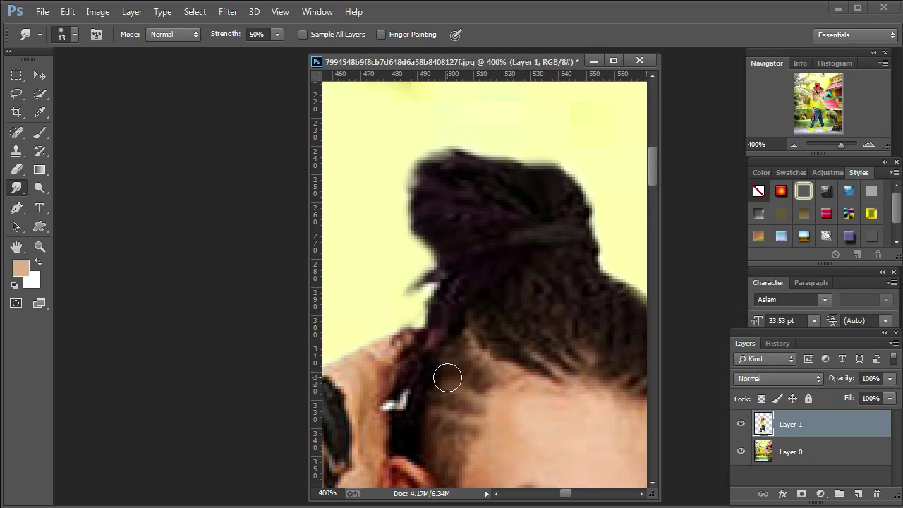
{"action": "left_click_drag", "start_coordinate": [652, 184], "coordinate": [653, 218]}
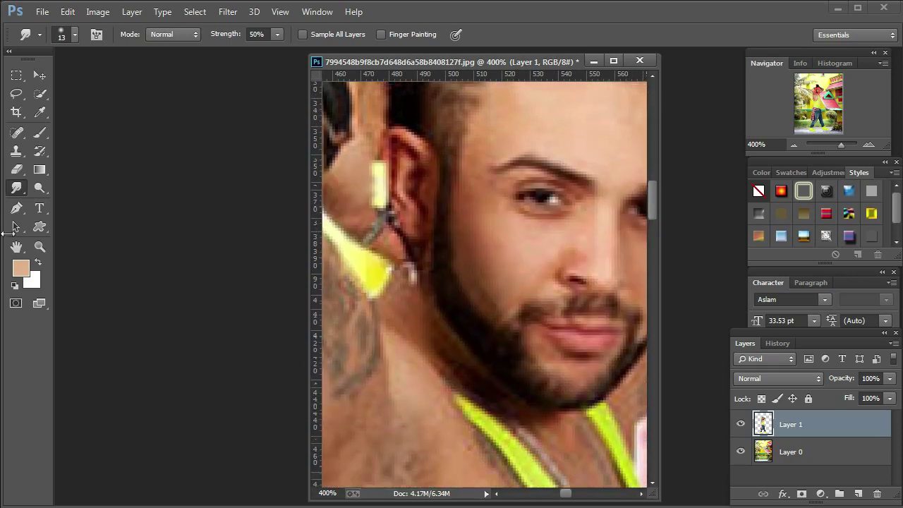
Add a new empty layer above the man and reset the foreground and background colours to black and white
{"action": "left_click", "coordinate": [40, 246]}
{"action": "right_click", "coordinate": [558, 275]}
{"action": "left_click", "coordinate": [566, 282]}
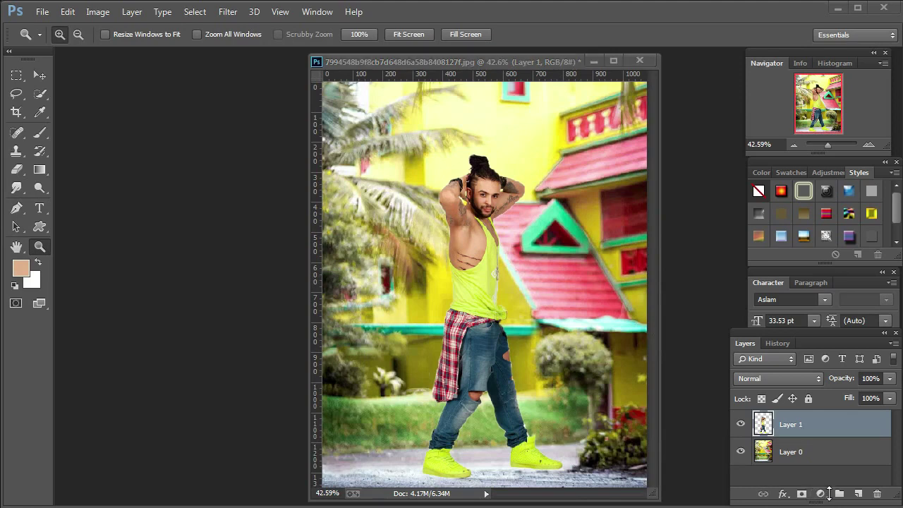
{"action": "left_click", "coordinate": [839, 495]}
{"action": "left_click", "coordinate": [859, 493]}
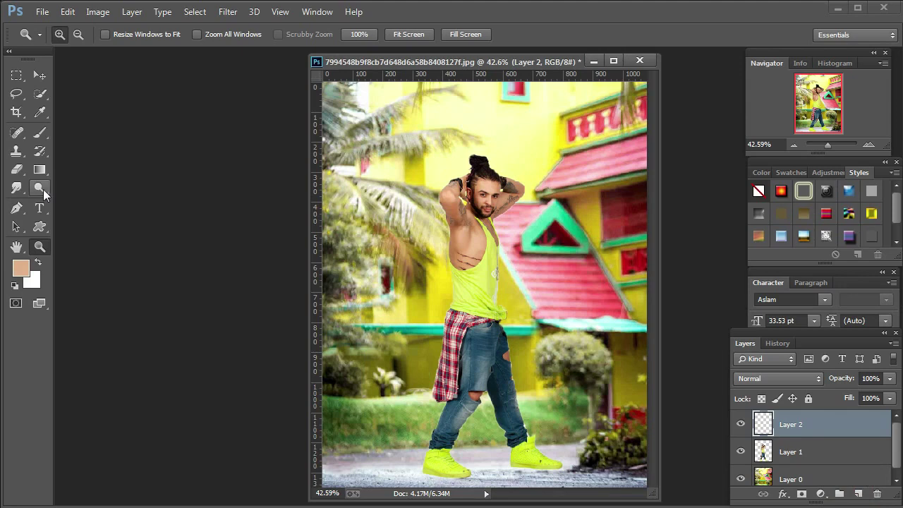
{"action": "left_click", "coordinate": [38, 261]}
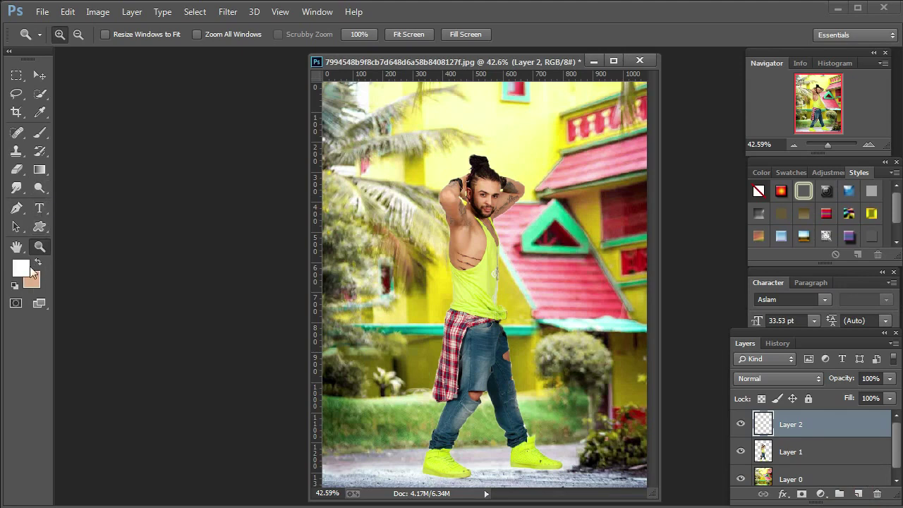
{"action": "left_click", "coordinate": [15, 285]}
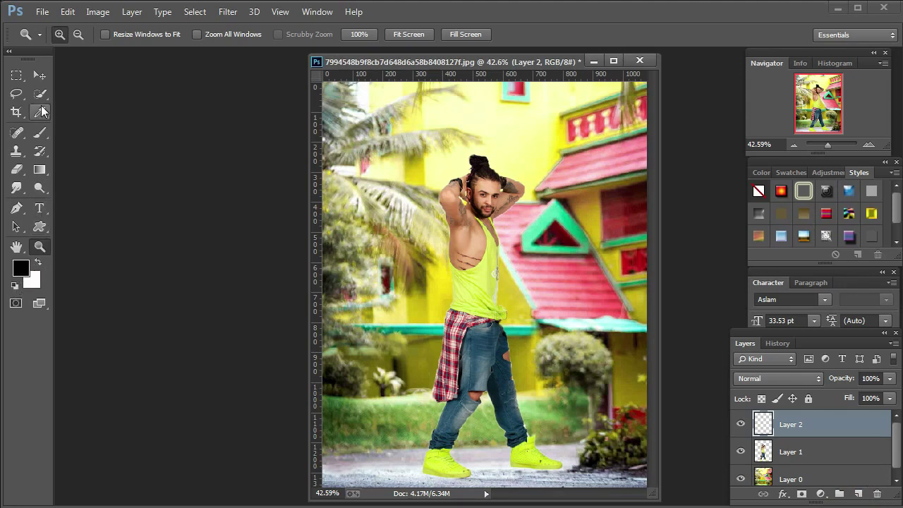
Paint a soft black spot beside the man on Layer 2 using a 314 px brush with 0% hardness
{"action": "left_click", "coordinate": [39, 132]}
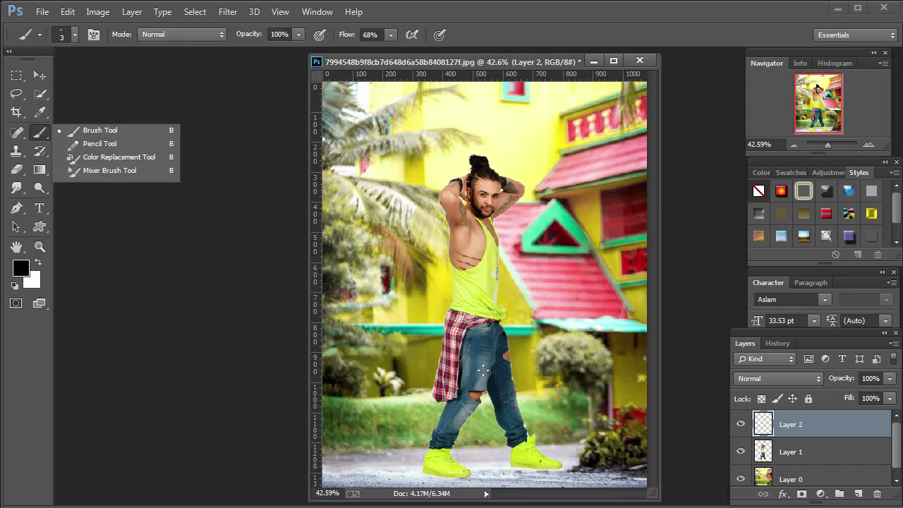
{"action": "right_click", "coordinate": [491, 347]}
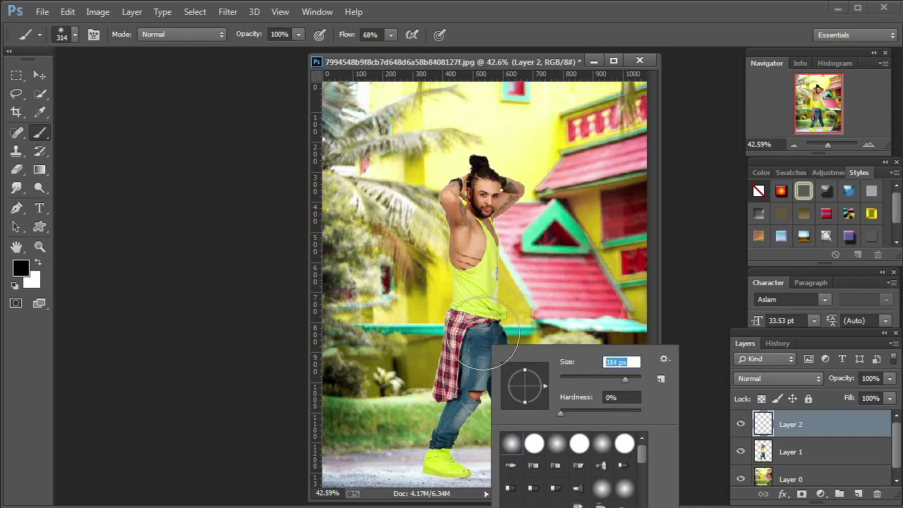
{"action": "left_click", "coordinate": [399, 304]}
{"action": "left_click", "coordinate": [398, 304]}
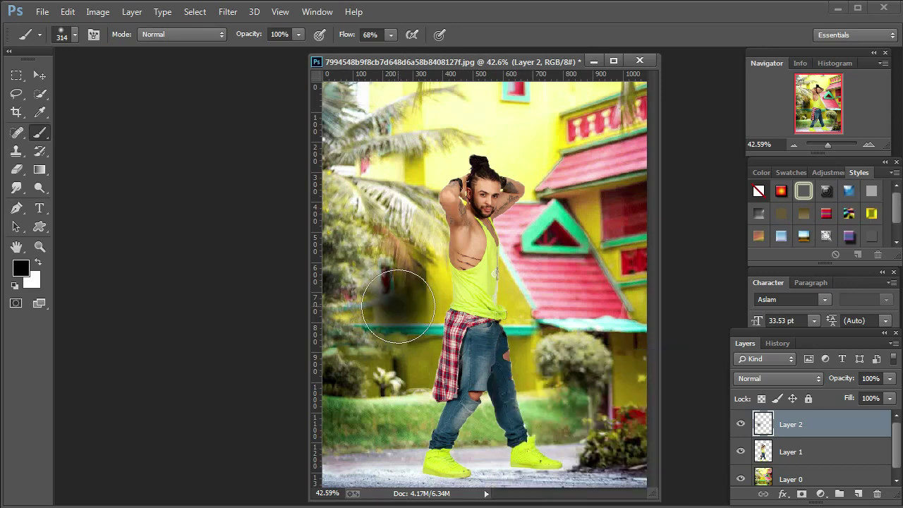
{"action": "left_click", "coordinate": [398, 305]}
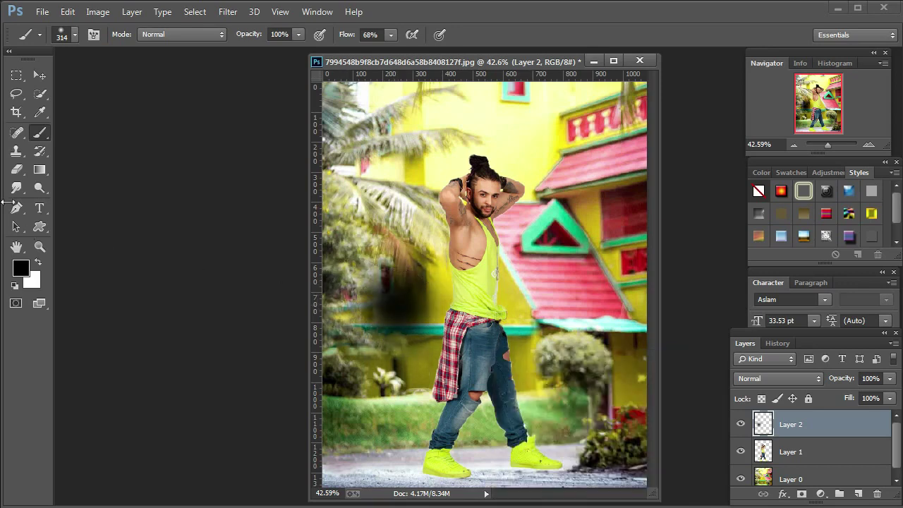
Flatten the black spot into a shadow beneath the man's front shoe and place Layer 2 below Layer 1
{"action": "left_click", "coordinate": [40, 75]}
{"action": "left_click_drag", "start_coordinate": [397, 230], "coordinate": [519, 473]}
{"action": "key", "text": "Return"}
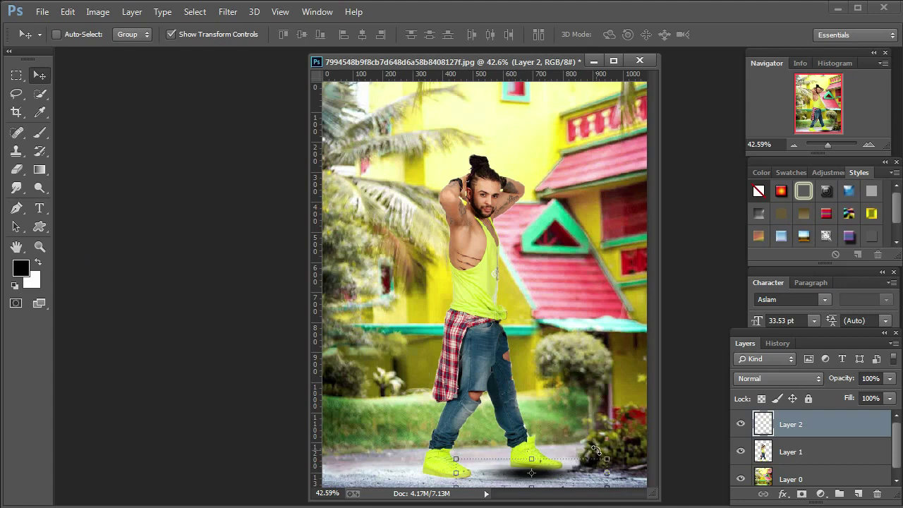
{"action": "left_click_drag", "start_coordinate": [835, 433], "coordinate": [833, 460]}
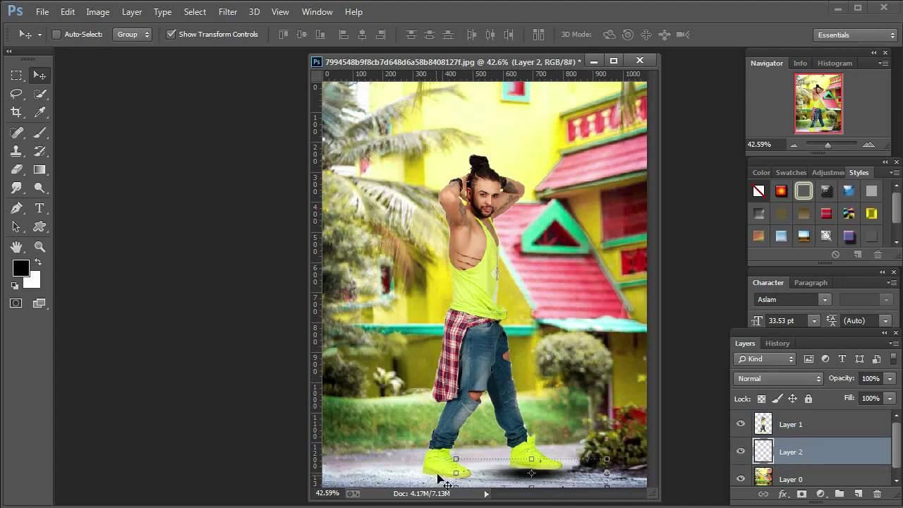
Reshape the front shoe's shadow to 142.55% height, rotate it 9.57°, and narrow it to 86.37% width
{"action": "mouse_move", "coordinate": [524, 459]}
{"action": "left_mouse_down"}
{"action": "mouse_move", "coordinate": [529, 446]}
{"action": "mouse_move", "coordinate": [512, 450]}
{"action": "mouse_move", "coordinate": [519, 453]}
{"action": "left_mouse_up"}
{"action": "left_click_drag", "start_coordinate": [626, 447], "coordinate": [637, 460]}
{"action": "left_click_drag", "start_coordinate": [578, 464], "coordinate": [594, 474]}
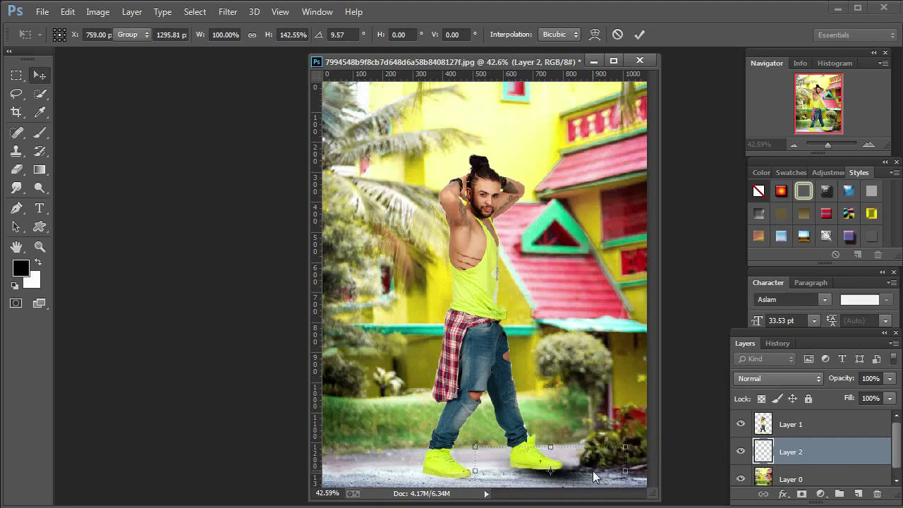
{"action": "key", "text": "Return"}
{"action": "key", "text": "ctrl+t"}
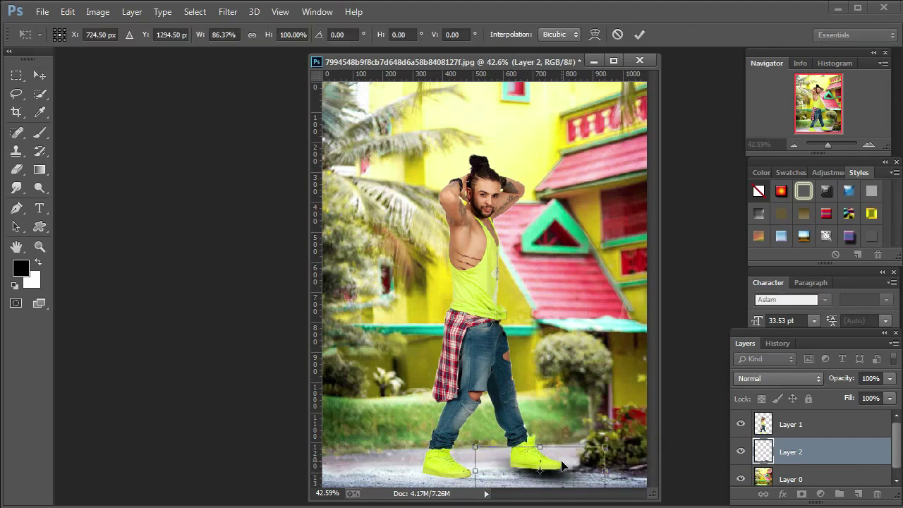
{"action": "key", "text": "Return"}
Shift the shadow toward the toe of the front shoe and rotate it by -3.33°
{"action": "left_click_drag", "start_coordinate": [556, 466], "coordinate": [568, 468]}
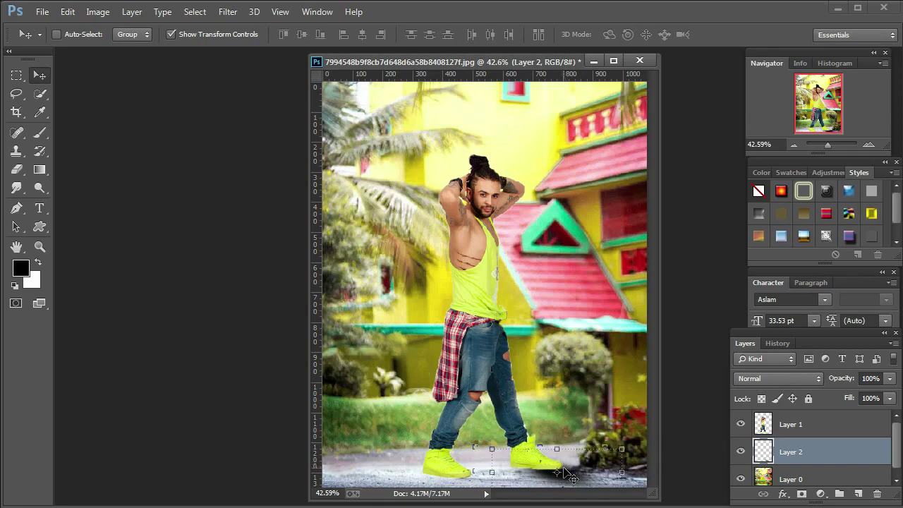
{"action": "key", "text": "ctrl+t"}
{"action": "mouse_move", "coordinate": [559, 437]}
{"action": "left_mouse_down"}
{"action": "mouse_move", "coordinate": [567, 427]}
{"action": "mouse_move", "coordinate": [563, 450]}
{"action": "left_mouse_up"}
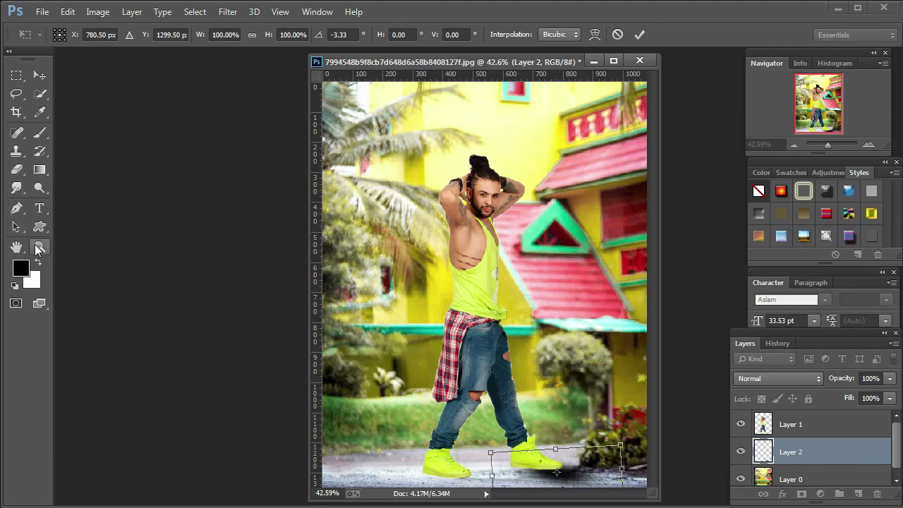
{"action": "key", "text": "z"}
{"action": "left_click", "coordinate": [407, 257]}
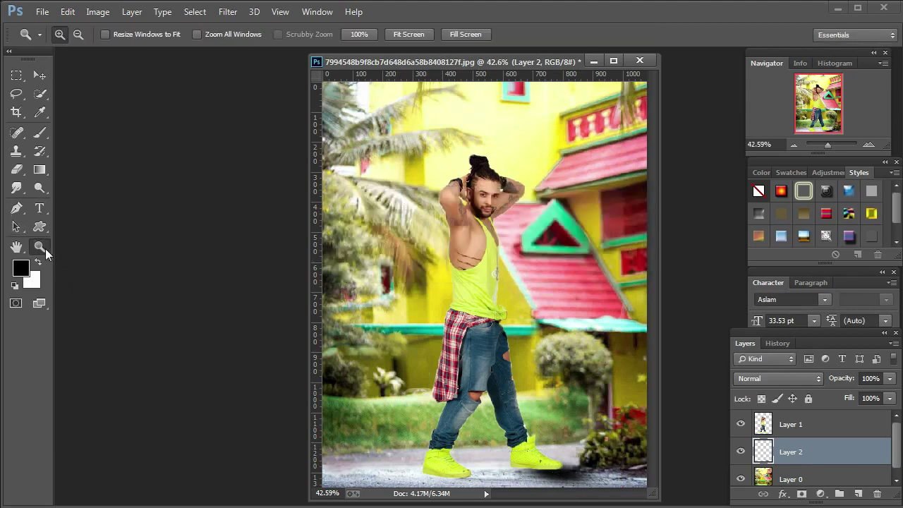
Shade the sole of the front shoe on Layer 1 with a soft black 41 px brush at 18% flow
{"action": "left_click", "coordinate": [544, 473]}
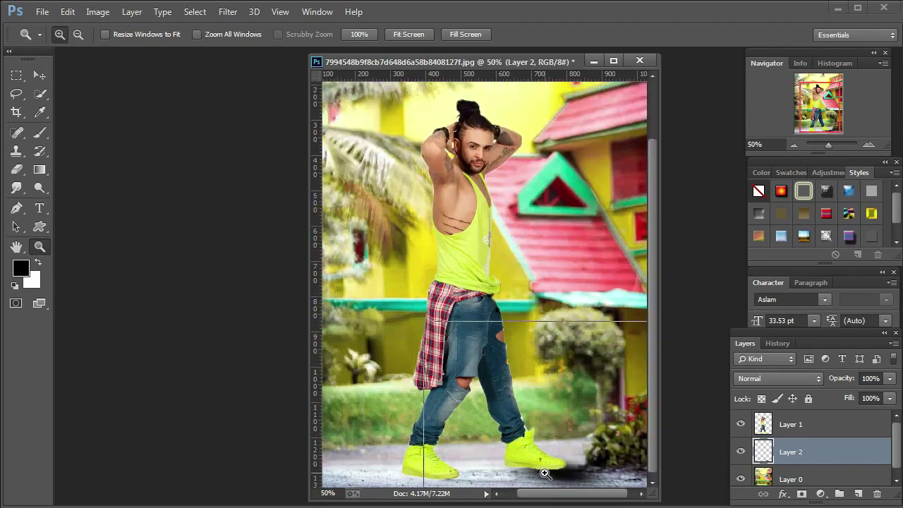
{"action": "left_click", "coordinate": [546, 473]}
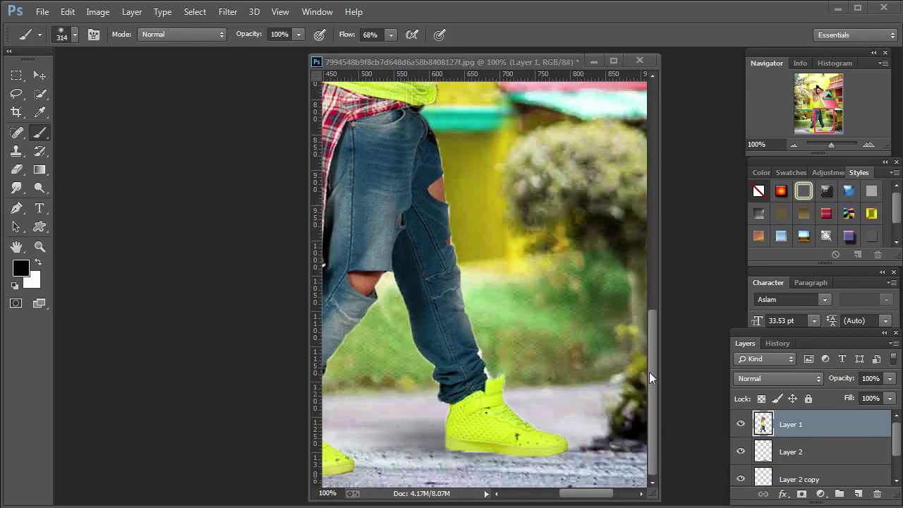
{"action": "left_click", "coordinate": [626, 374]}
{"action": "right_click", "coordinate": [606, 409]}
{"action": "left_click", "coordinate": [682, 439]}
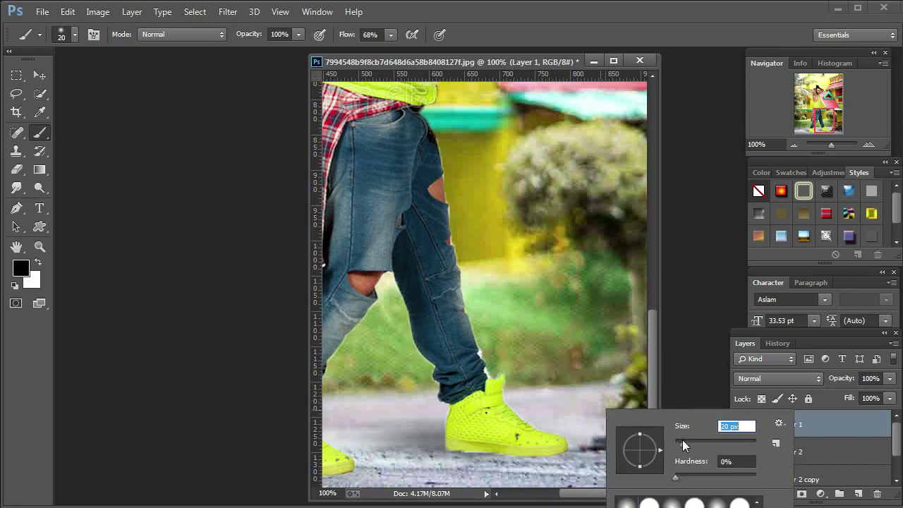
{"action": "left_click", "coordinate": [681, 441]}
{"action": "left_click", "coordinate": [389, 32]}
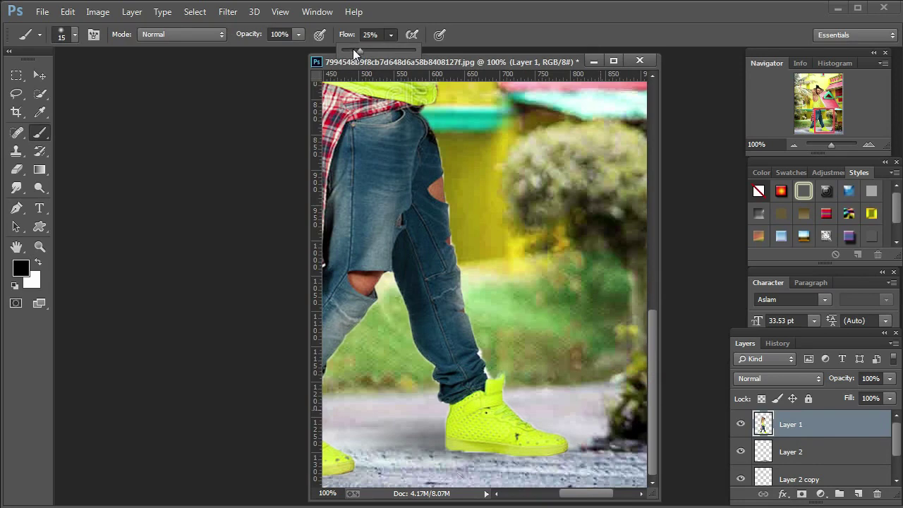
{"action": "left_click", "coordinate": [522, 451]}
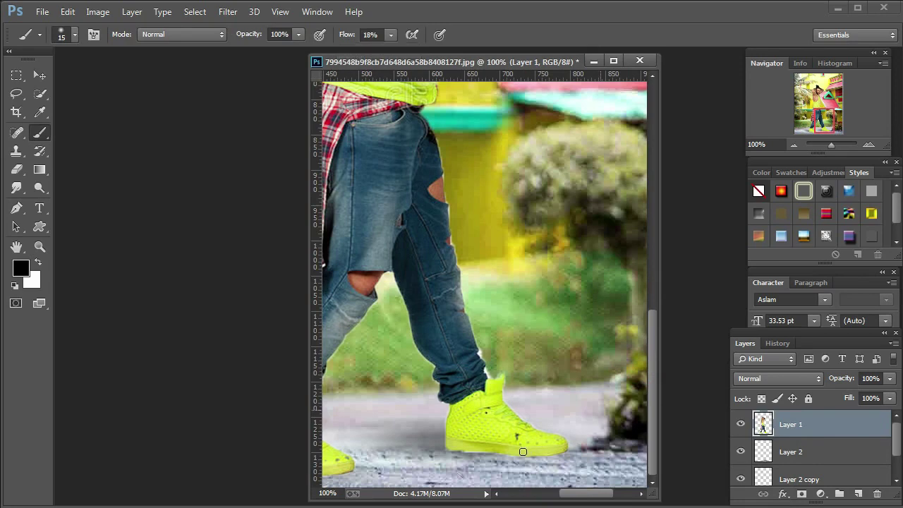
{"action": "right_click", "coordinate": [522, 452]}
{"action": "left_click", "coordinate": [613, 487]}
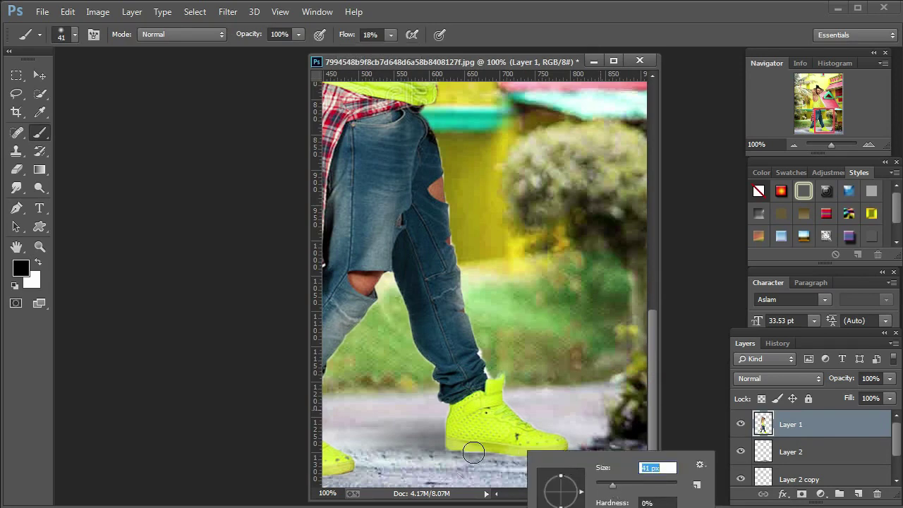
{"action": "left_click_drag", "start_coordinate": [471, 450], "coordinate": [564, 448]}
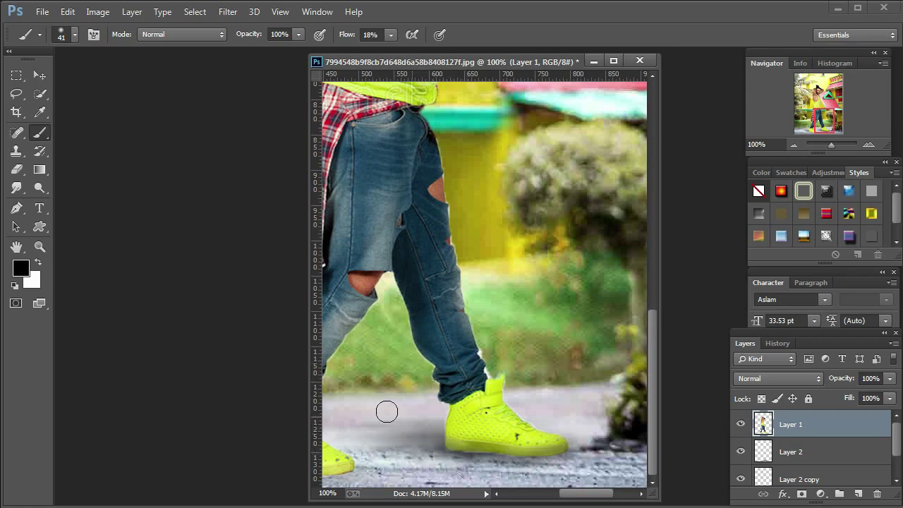
{"action": "right_click", "coordinate": [454, 308]}
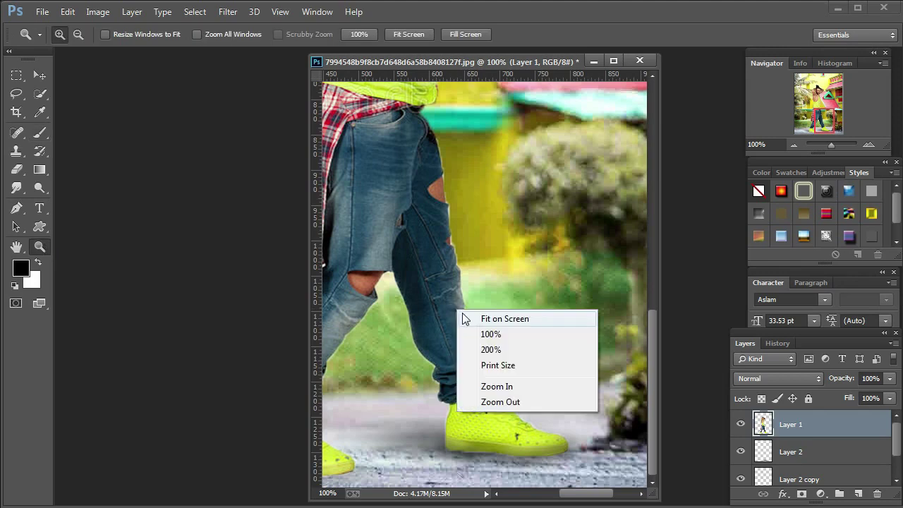
{"action": "left_click", "coordinate": [476, 318]}
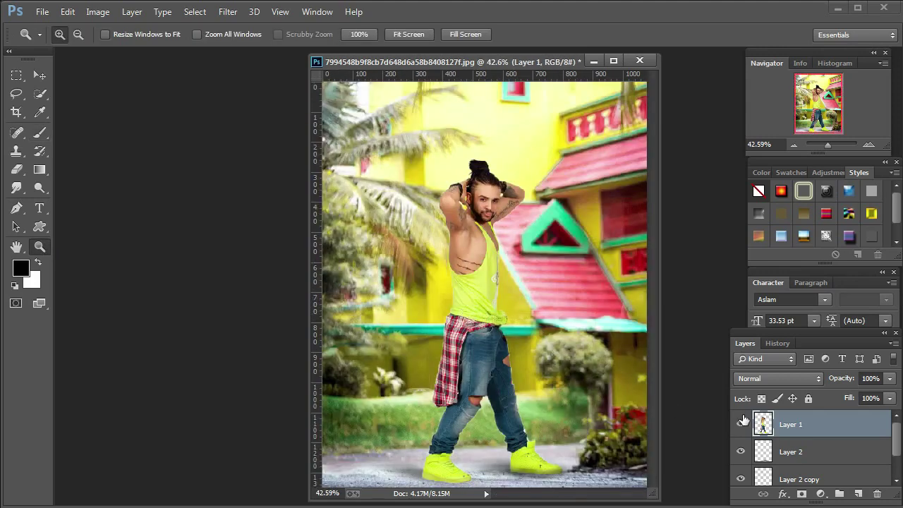
Set the brush to 27 px with 10% flow for shading the back shoe
{"action": "left_click_drag", "start_coordinate": [889, 382], "coordinate": [900, 400]}
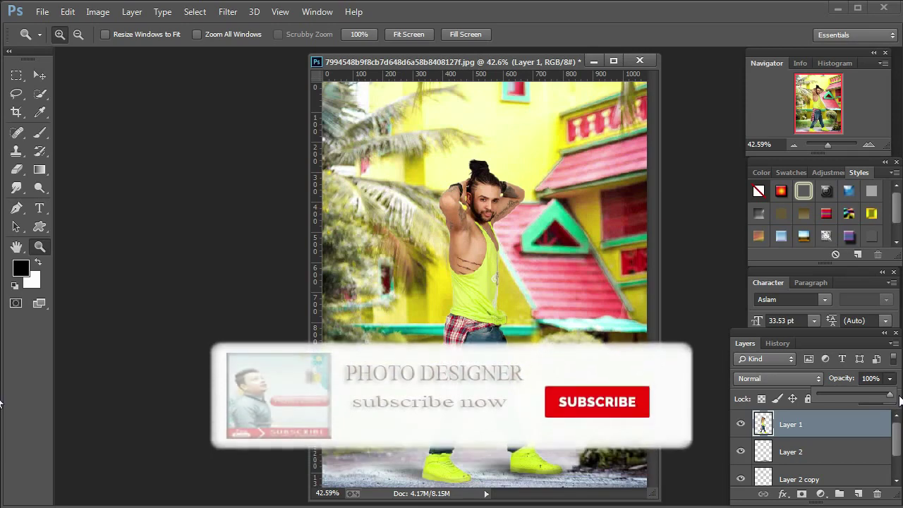
{"action": "left_click", "coordinate": [474, 460]}
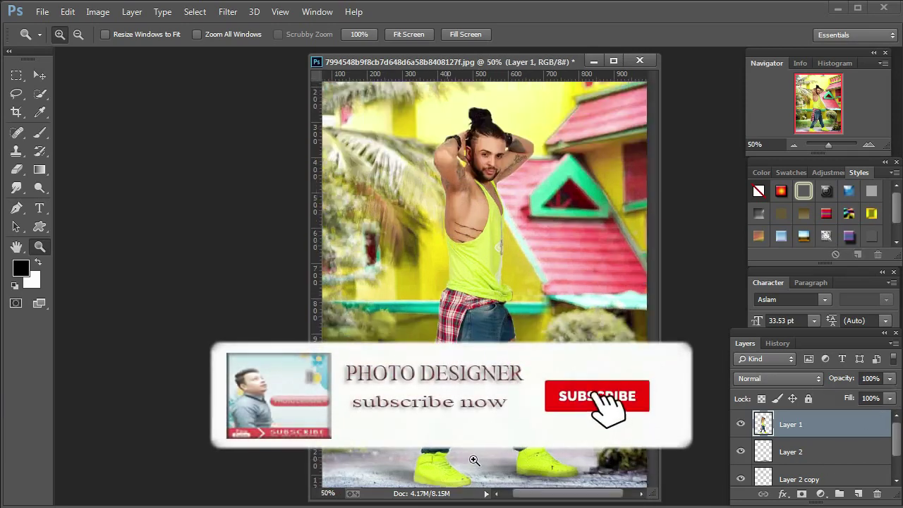
{"action": "left_click", "coordinate": [474, 460]}
{"action": "scroll", "coordinate": [362, 300], "scroll_direction": "down", "scroll_amount": 1}
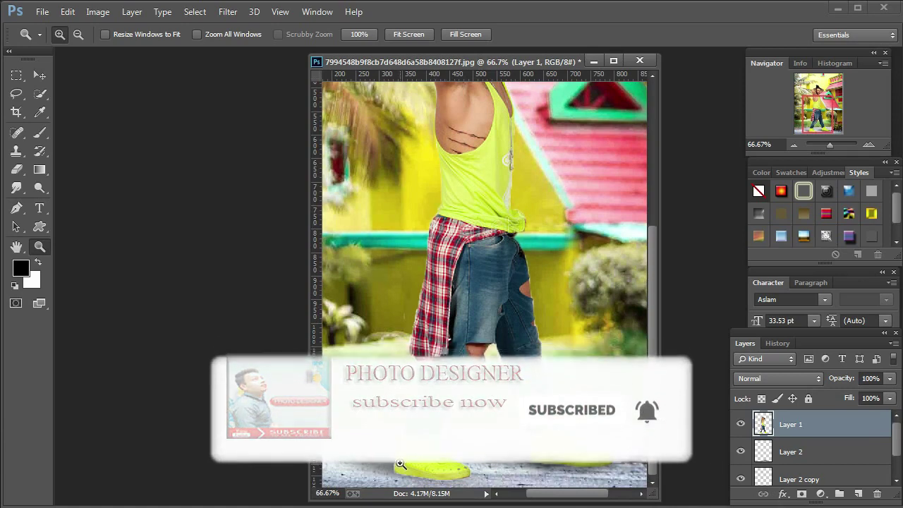
{"action": "left_click", "coordinate": [405, 410]}
{"action": "scroll", "coordinate": [653, 338], "scroll_direction": "down", "scroll_amount": 1}
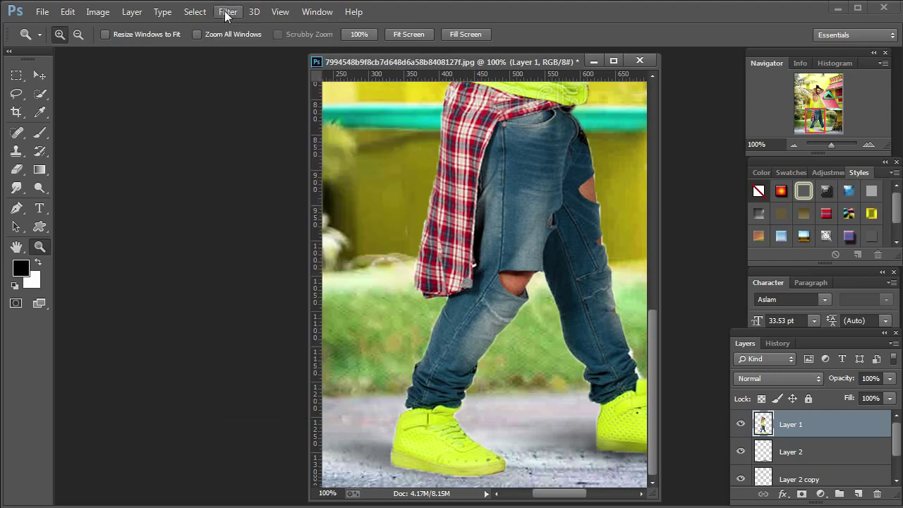
{"action": "left_click", "coordinate": [40, 133]}
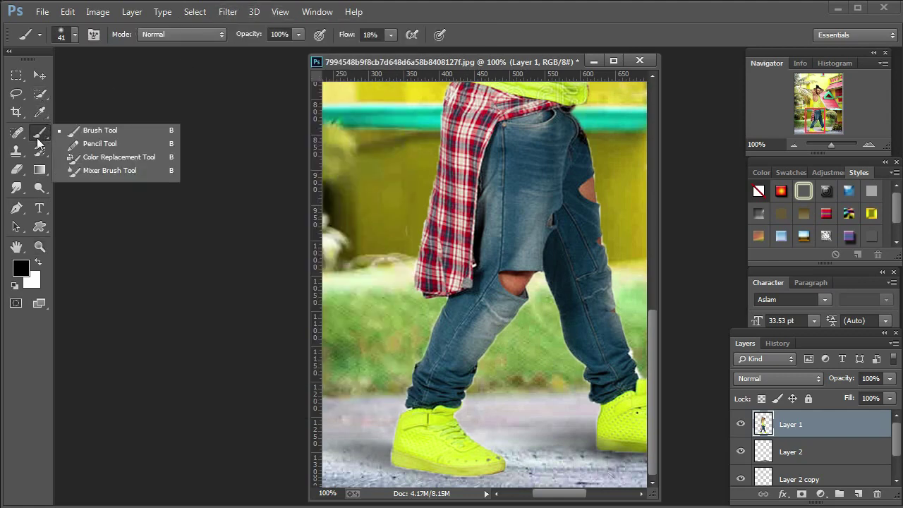
{"action": "left_click", "coordinate": [127, 93]}
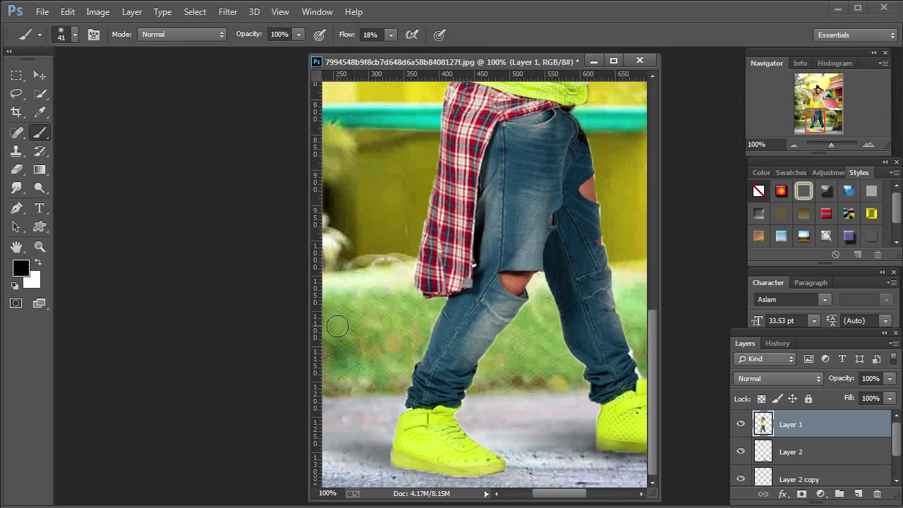
{"action": "right_click", "coordinate": [417, 463]}
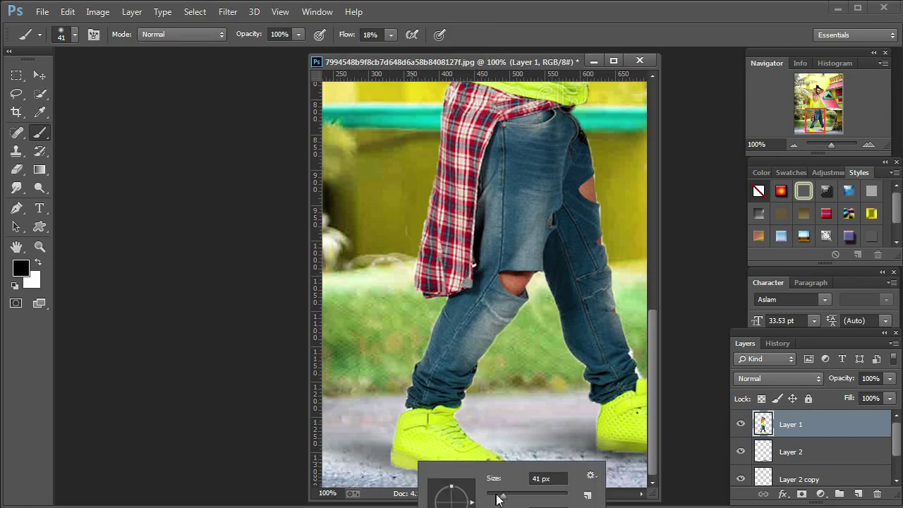
{"action": "left_click_drag", "start_coordinate": [497, 499], "coordinate": [492, 497]}
{"action": "left_click", "coordinate": [390, 36]}
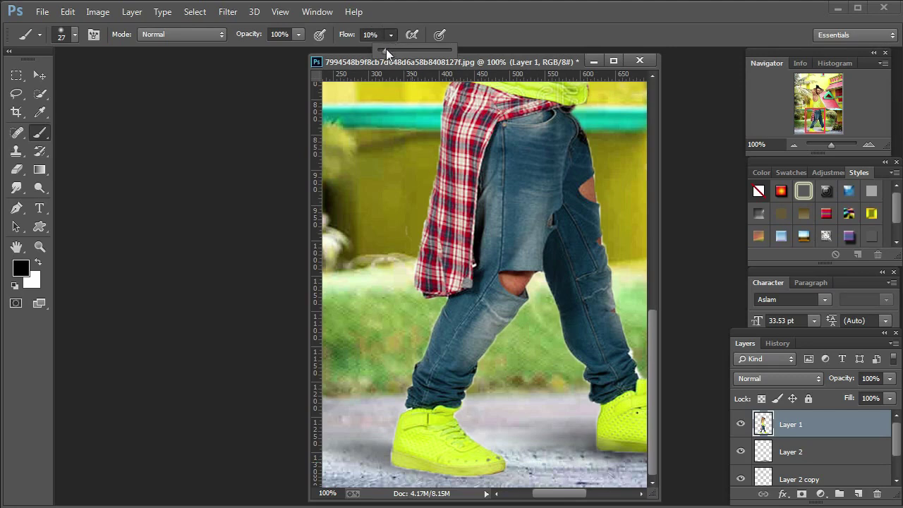
Increase the brush size to 29 px and paint soft black shading along the back shoe's sole
{"action": "left_click", "coordinate": [412, 464]}
{"action": "right_click", "coordinate": [412, 463]}
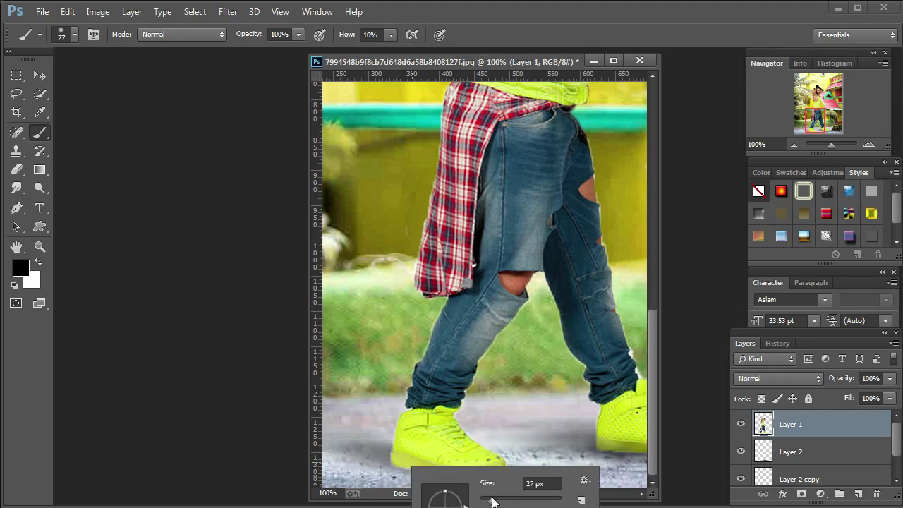
{"action": "left_click_drag", "start_coordinate": [493, 498], "coordinate": [493, 497]}
{"action": "left_click", "coordinate": [388, 469]}
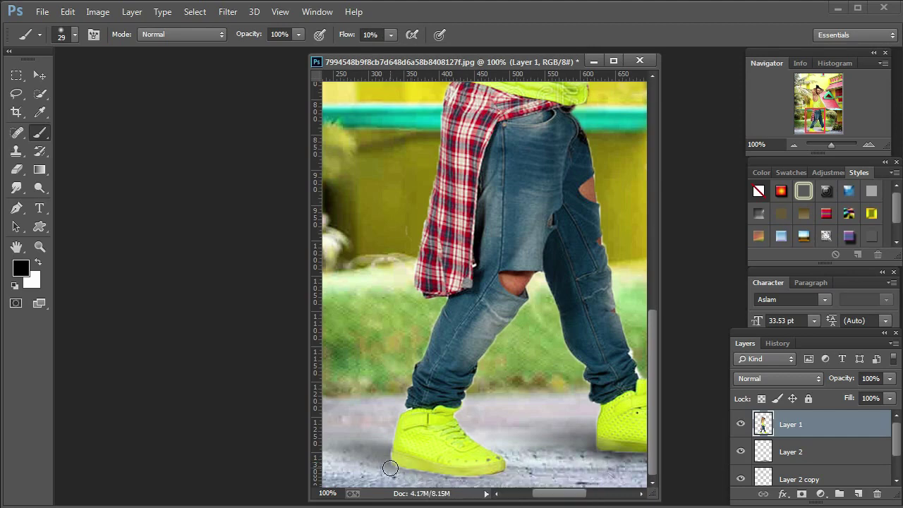
{"action": "left_click_drag", "start_coordinate": [426, 472], "coordinate": [504, 471]}
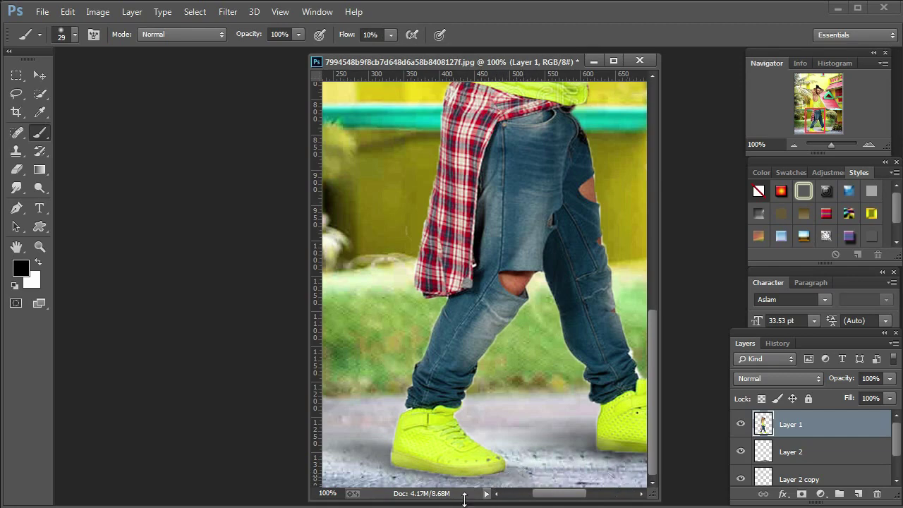
{"action": "left_click", "coordinate": [40, 247]}
{"action": "right_click", "coordinate": [414, 347]}
{"action": "left_click", "coordinate": [430, 359]}
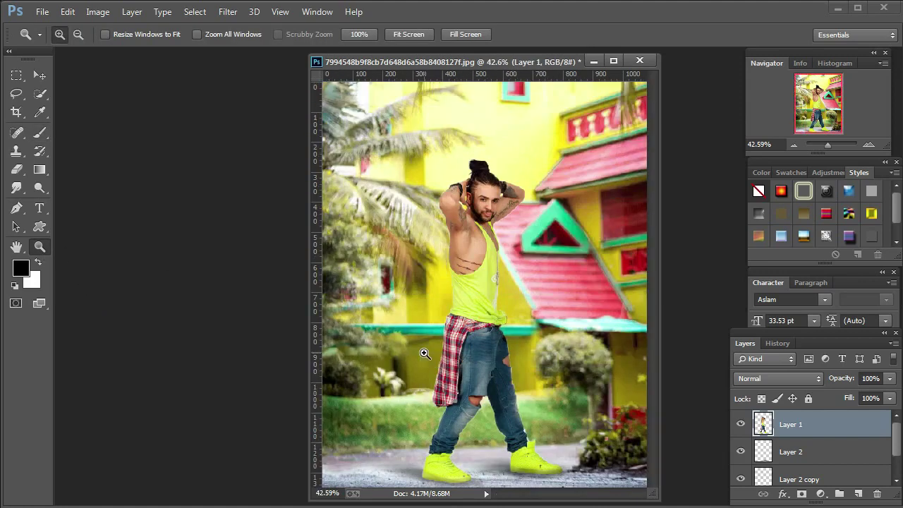
Sample the neon yellow-green of the front shoe as the foreground colour with the Eyedropper
{"action": "left_click", "coordinate": [541, 458]}
{"action": "left_click", "coordinate": [540, 458]}
{"action": "left_click", "coordinate": [539, 457]}
{"action": "left_click_drag", "start_coordinate": [652, 376], "coordinate": [653, 409]}
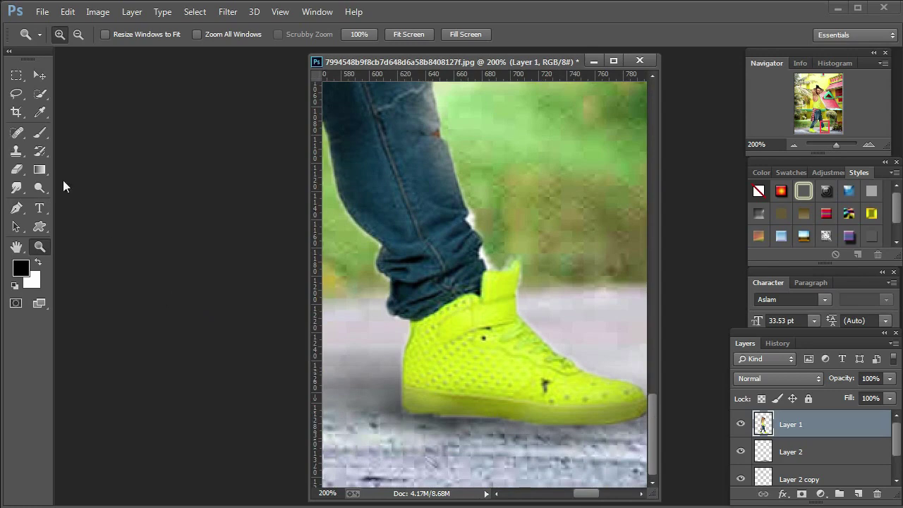
{"action": "left_click", "coordinate": [40, 112]}
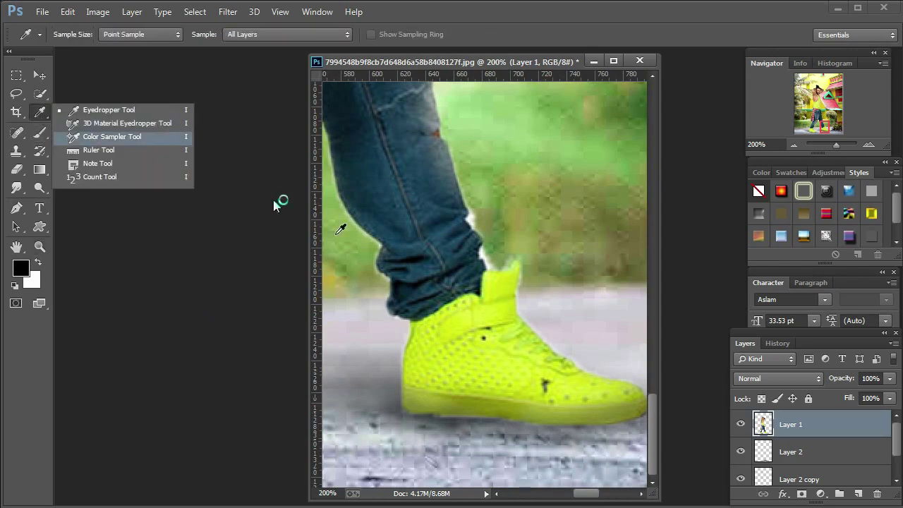
{"action": "left_click", "coordinate": [442, 373]}
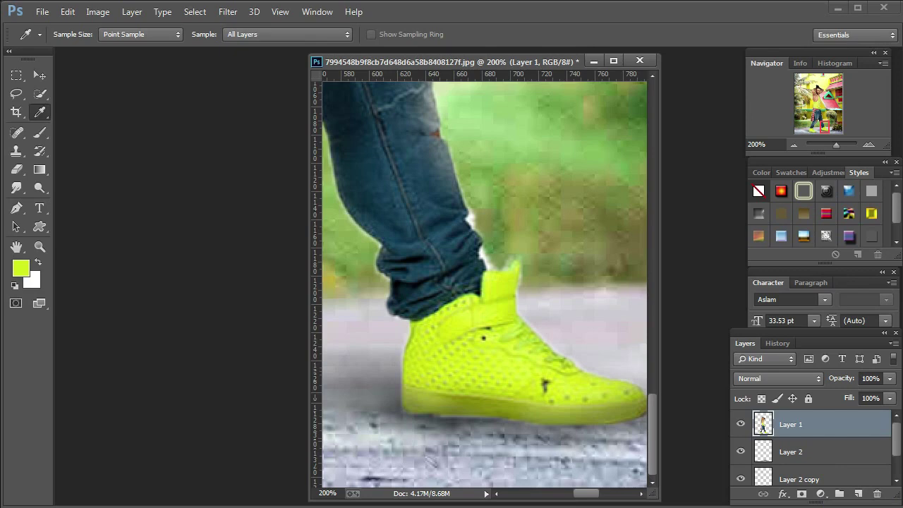
{"action": "left_click", "coordinate": [40, 115]}
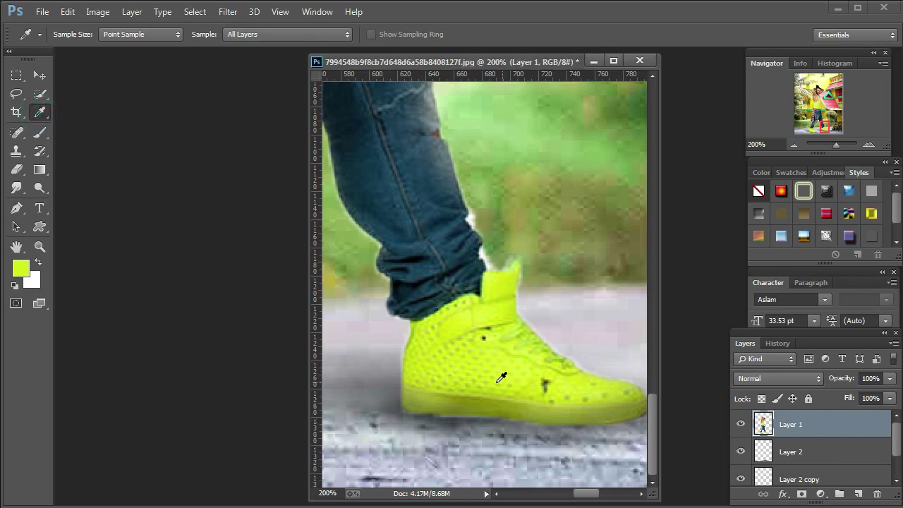
Paint the sampled yellow-green over the lower part of the front shoe with the 29 px brush at 10% flow
{"action": "left_click", "coordinate": [39, 132]}
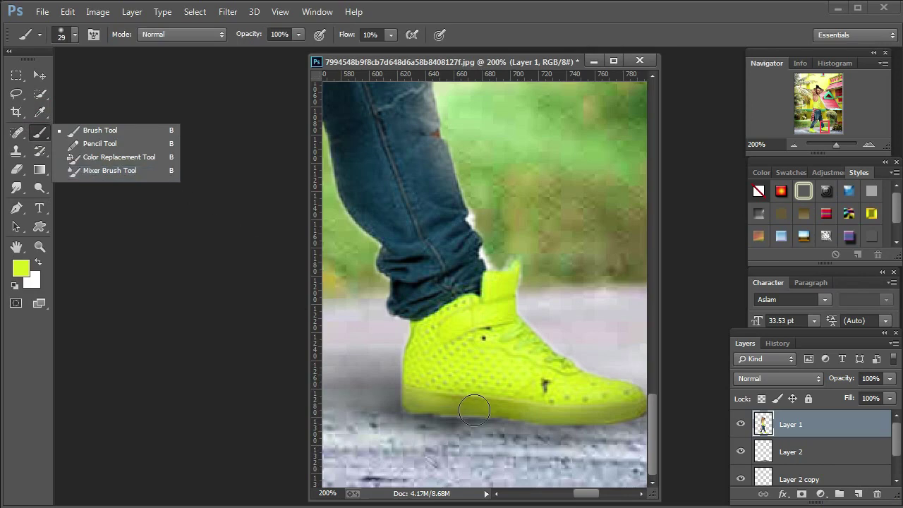
{"action": "left_click", "coordinate": [449, 388]}
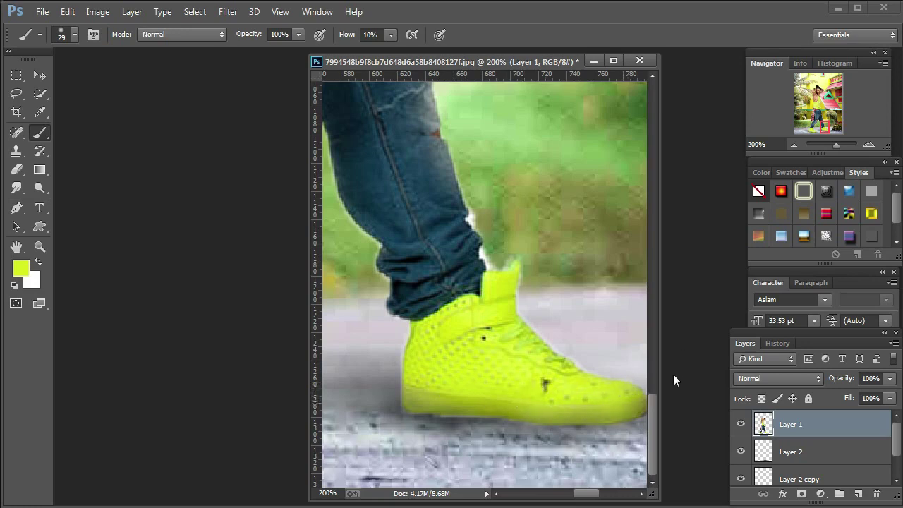
{"action": "left_click_drag", "start_coordinate": [591, 493], "coordinate": [603, 493]}
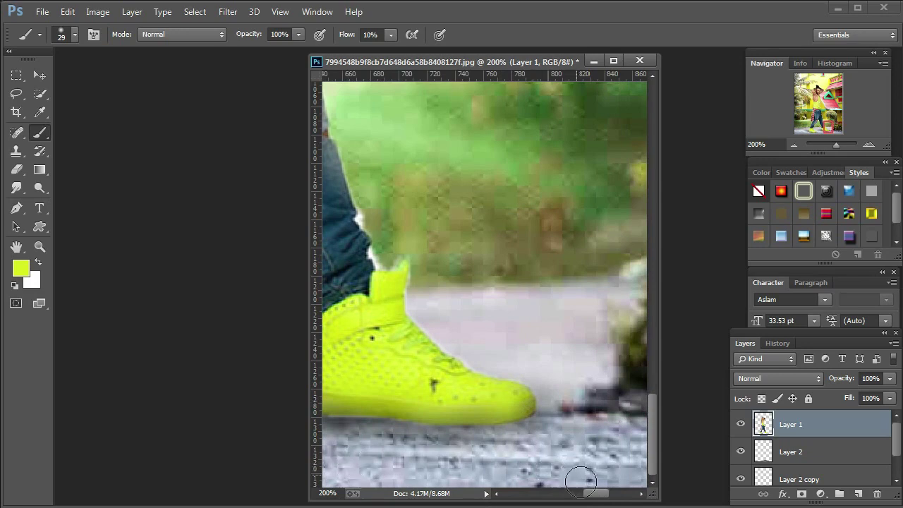
{"action": "left_click_drag", "start_coordinate": [591, 493], "coordinate": [577, 493]}
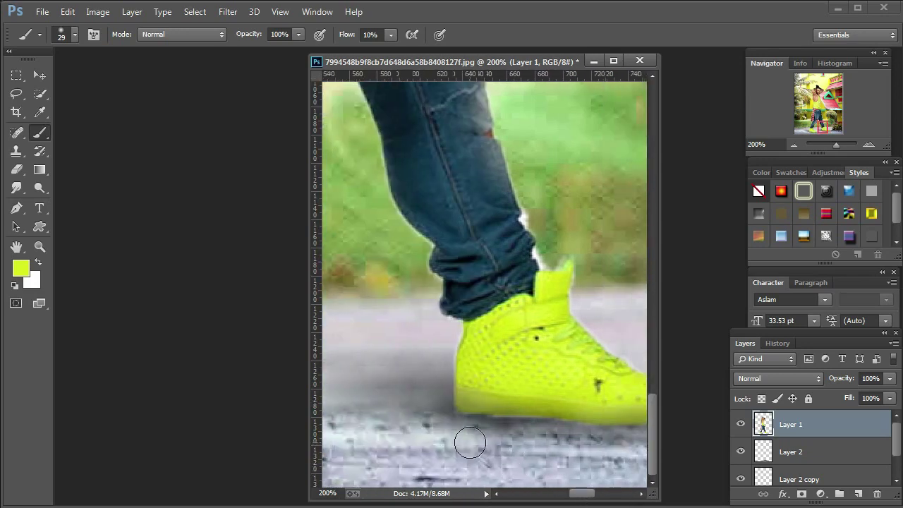
{"action": "left_click", "coordinate": [45, 252]}
{"action": "right_click", "coordinate": [437, 337]}
{"action": "left_click", "coordinate": [444, 343]}
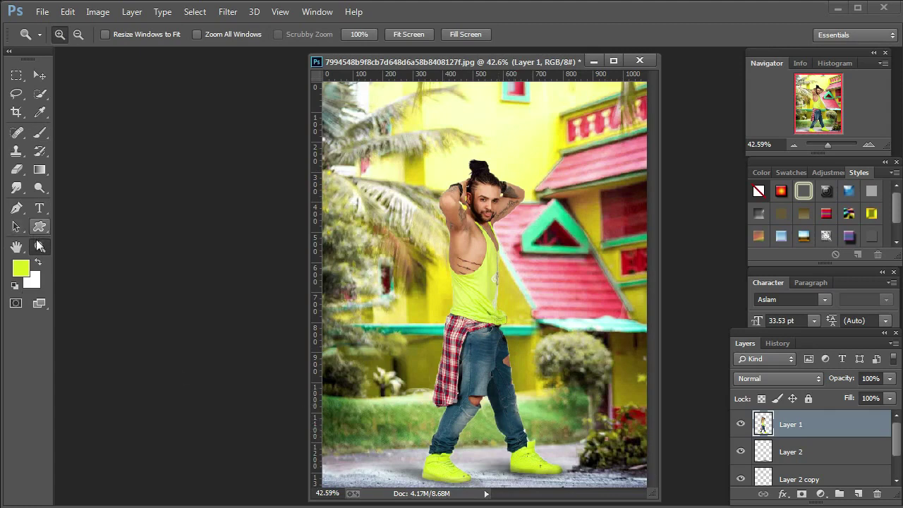
{"action": "right_click", "coordinate": [522, 287]}
{"action": "key", "text": "Escape"}
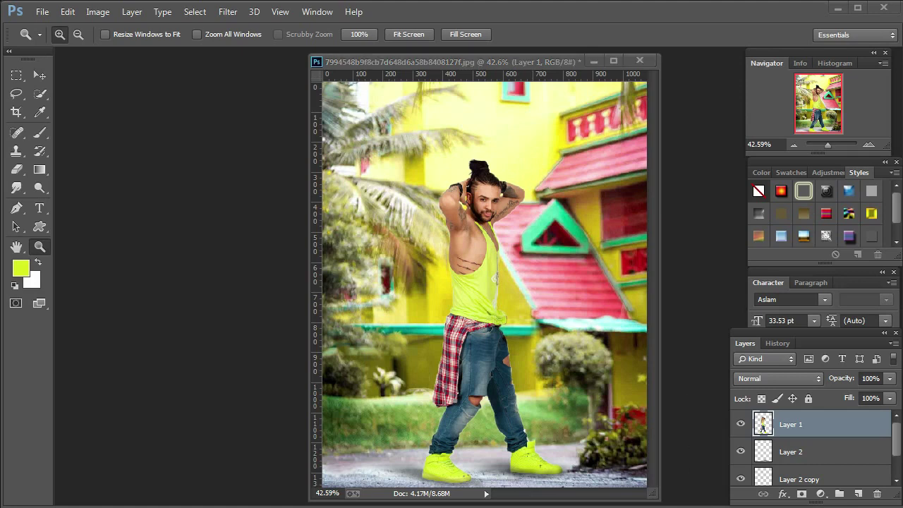
Reset the foreground and background colours to the default black and white
{"action": "key", "text": "ctrl+1"}
{"action": "key", "text": "d"}
{"action": "key", "text": "b"}
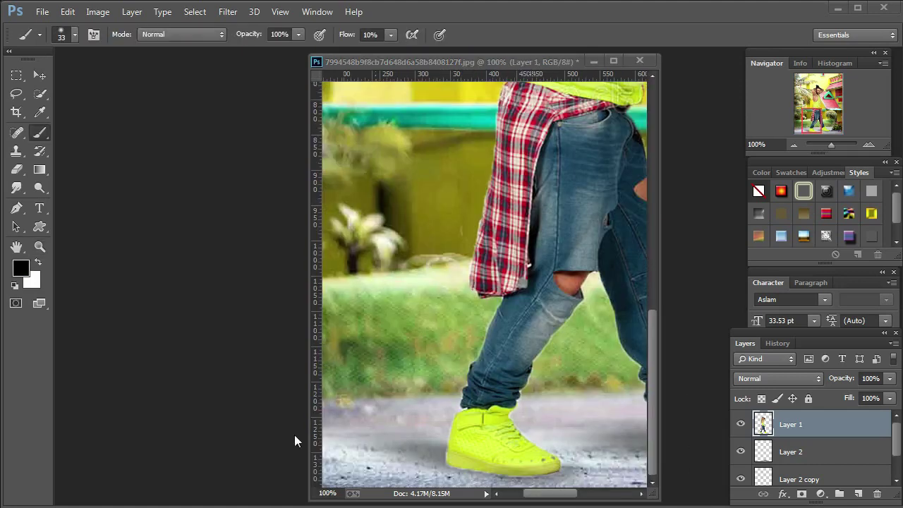
{"action": "left_click", "coordinate": [39, 246]}
{"action": "right_click", "coordinate": [547, 285]}
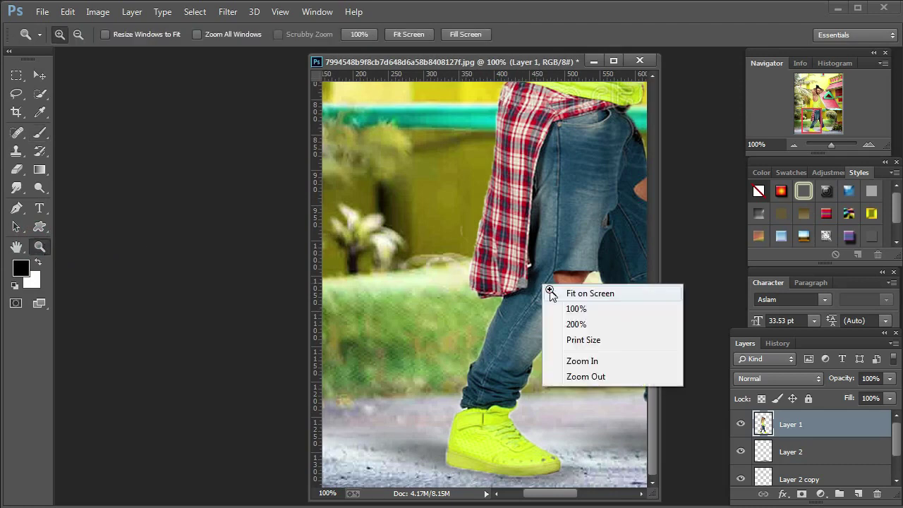
{"action": "left_click", "coordinate": [557, 291]}
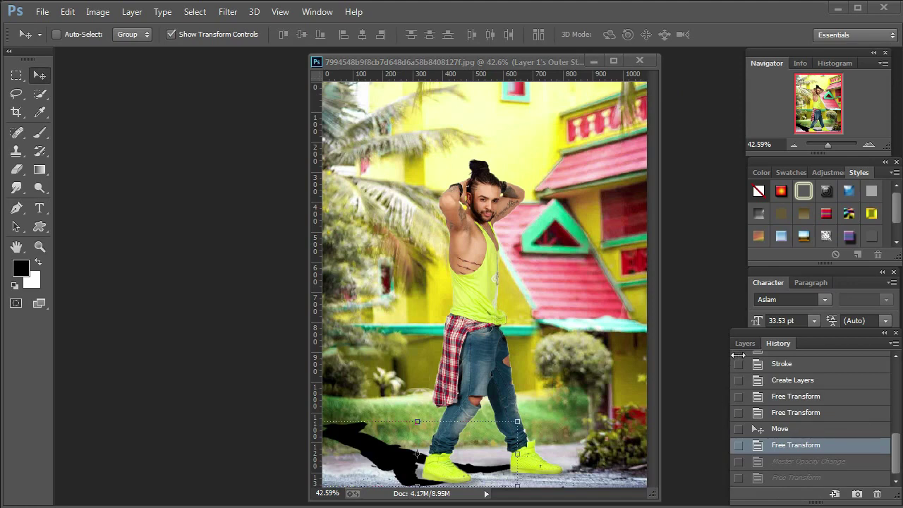
Squash the man's cast shadow layer to 81.4% of its height and set its opacity to 25%
{"action": "left_click", "coordinate": [744, 345]}
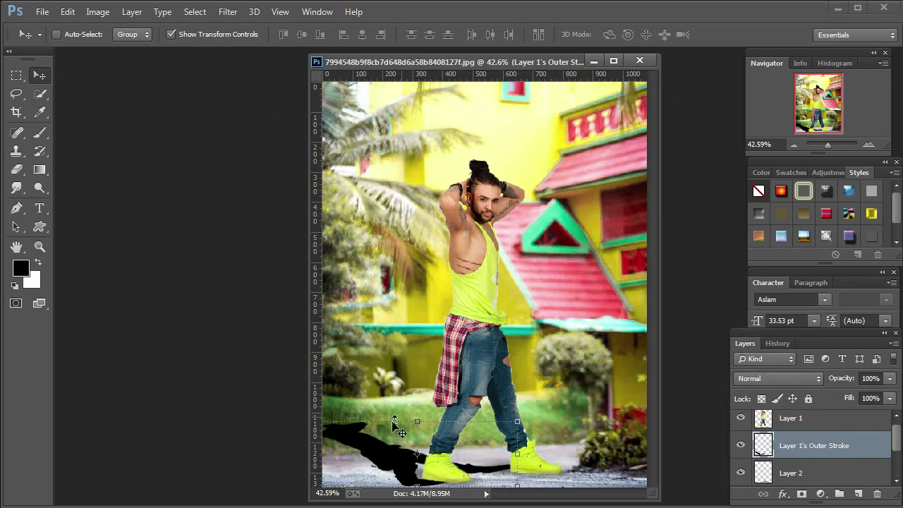
{"action": "left_click_drag", "start_coordinate": [392, 417], "coordinate": [375, 432]}
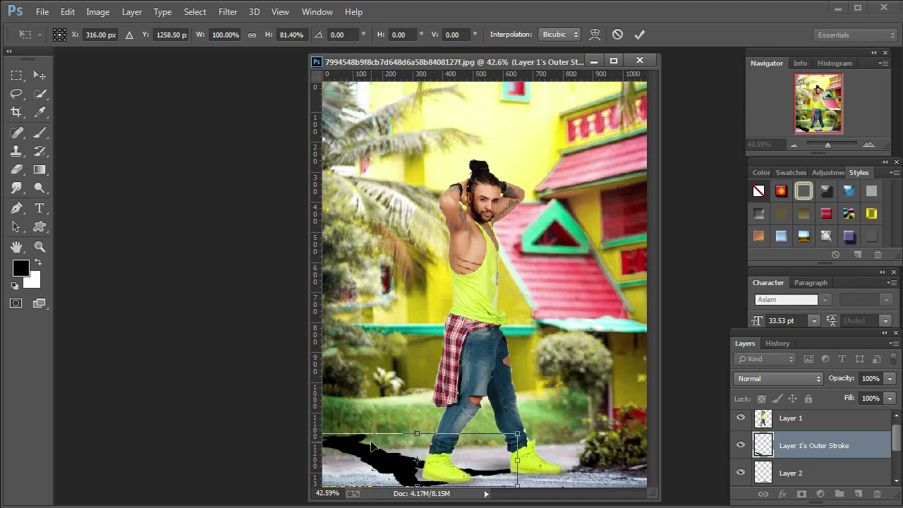
{"action": "key", "text": "Return"}
{"action": "left_click", "coordinate": [889, 378]}
{"action": "left_click_drag", "start_coordinate": [877, 397], "coordinate": [836, 395]}
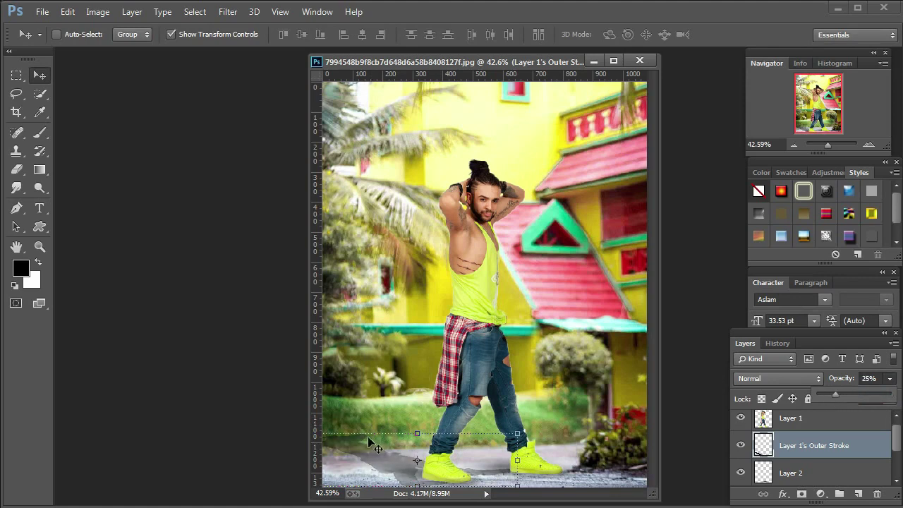
Flatten the cast shadow slightly more, to about 97% height, and hide the transform controls
{"action": "left_click_drag", "start_coordinate": [367, 433], "coordinate": [348, 444]}
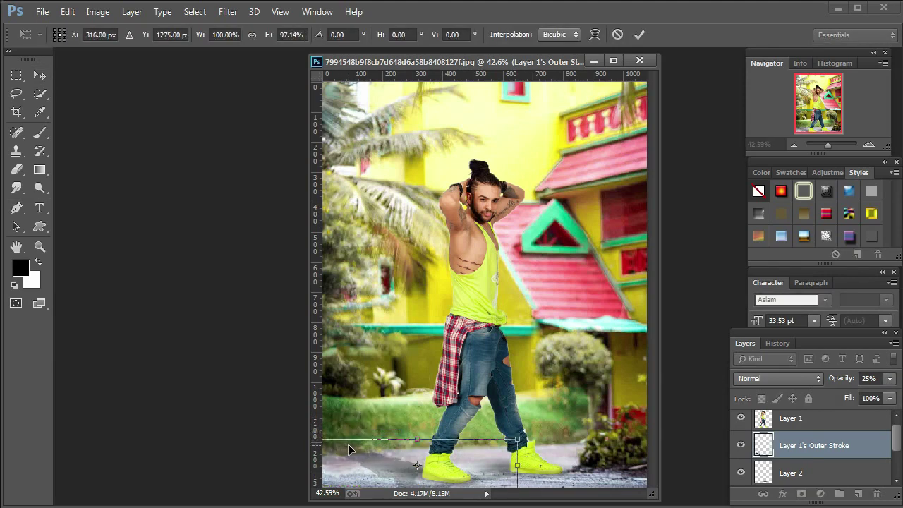
{"action": "key", "text": "Return"}
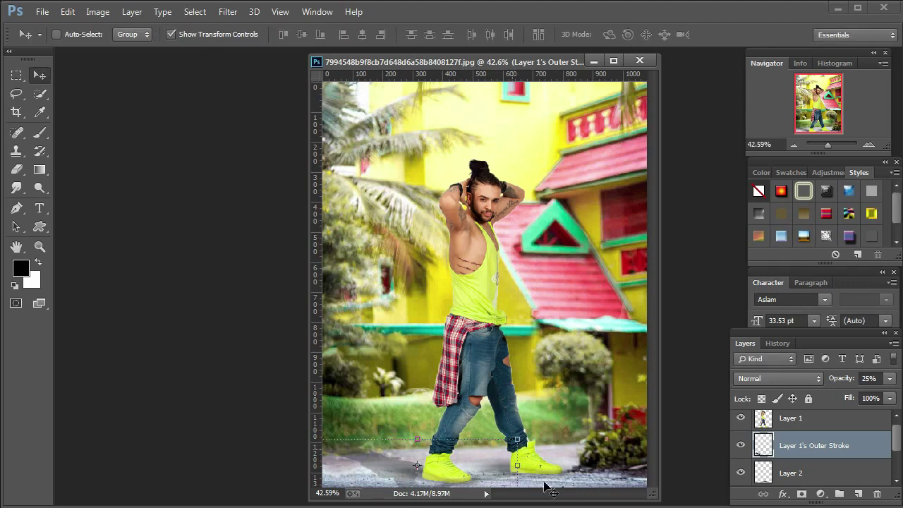
{"action": "key", "text": "ctrl+t"}
{"action": "left_click_drag", "start_coordinate": [518, 468], "coordinate": [456, 474]}
{"action": "key", "text": "Return"}
{"action": "left_click", "coordinate": [237, 33]}
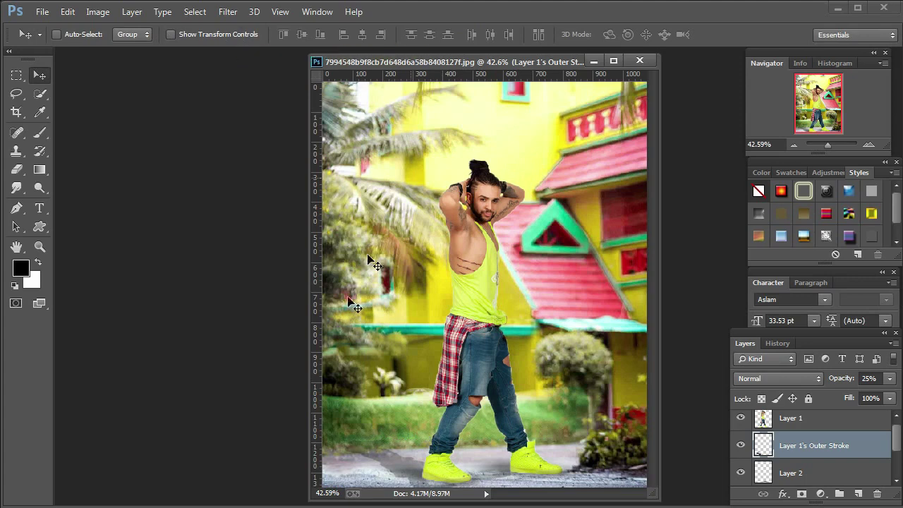
Set the cast shadow layer's opacity to 29%
{"action": "left_click", "coordinate": [889, 381]}
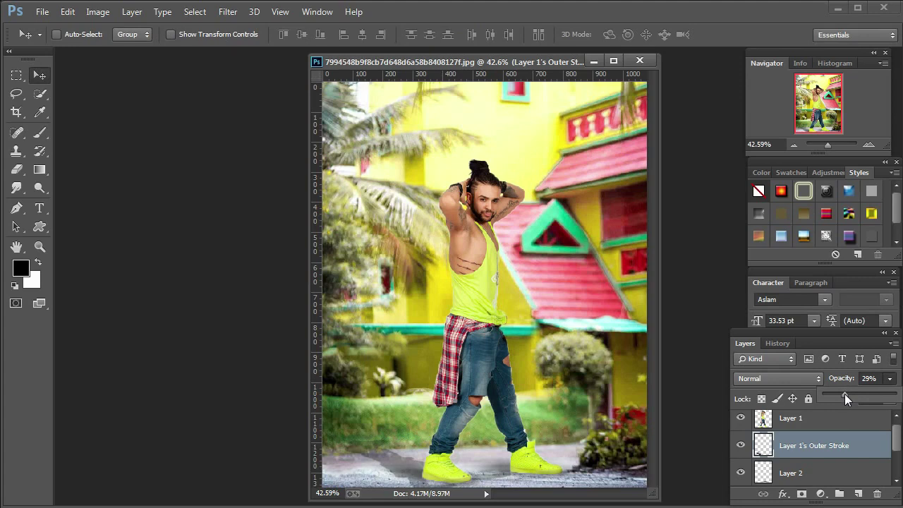
{"action": "left_click", "coordinate": [365, 451]}
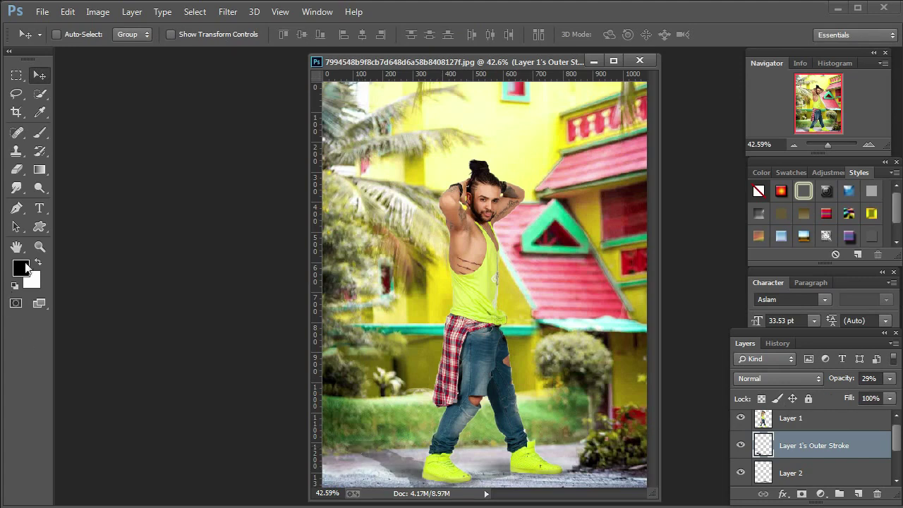
{"action": "left_click", "coordinate": [39, 247]}
{"action": "right_click", "coordinate": [477, 309]}
{"action": "key", "text": "Escape"}
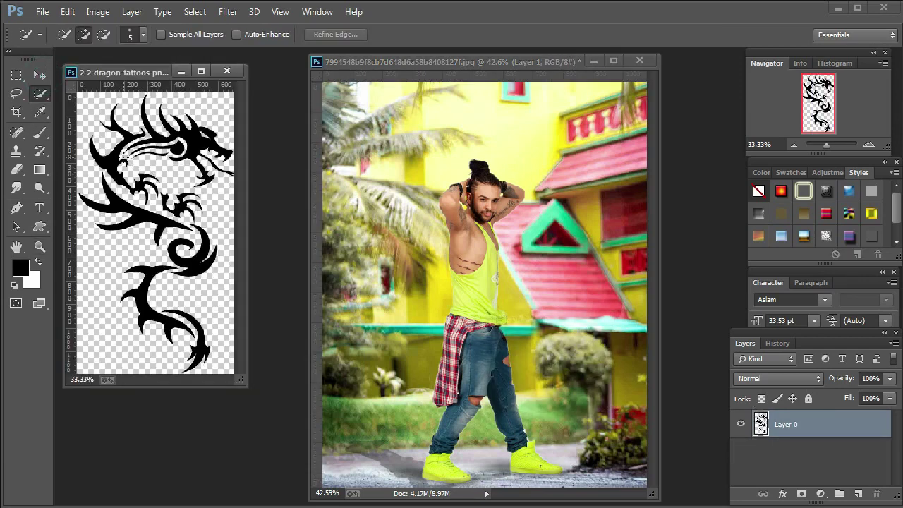
Copy the dragon tattoo artwork into the man's composite as a new layer and minimise the tattoo document
{"action": "left_click", "coordinate": [176, 164]}
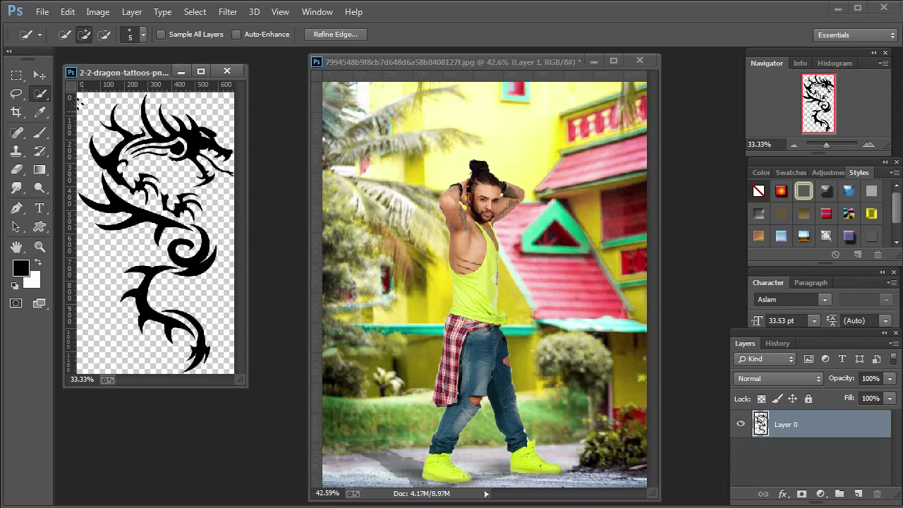
{"action": "left_click", "coordinate": [39, 75]}
{"action": "left_click_drag", "start_coordinate": [117, 179], "coordinate": [435, 274]}
{"action": "left_click_drag", "start_coordinate": [598, 163], "coordinate": [491, 343]}
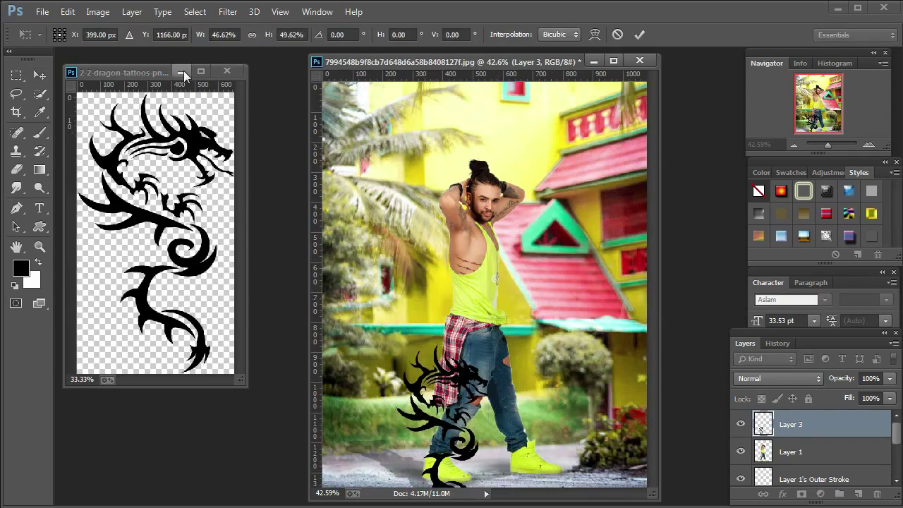
{"action": "left_click", "coordinate": [182, 71]}
Scale the dragon artwork down and place it over the man's raised arm and torso
{"action": "left_click", "coordinate": [40, 246]}
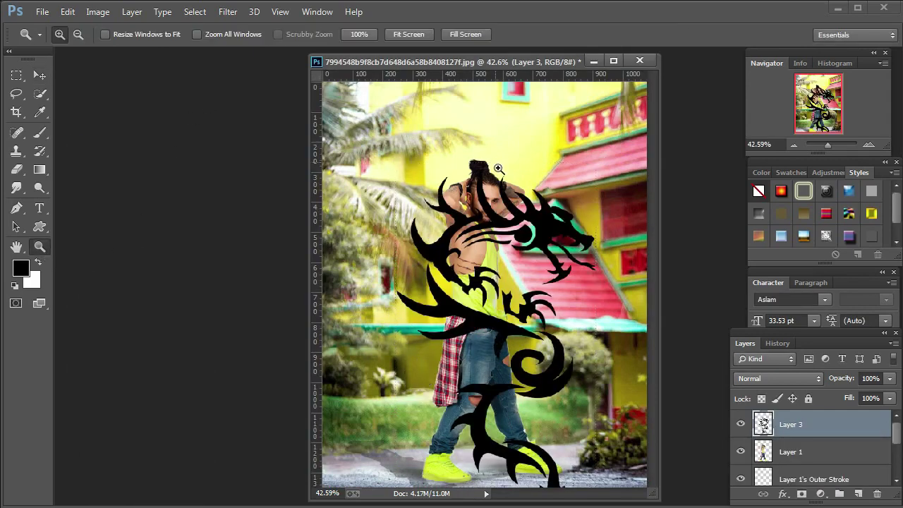
{"action": "right_click", "coordinate": [549, 188]}
{"action": "key", "text": "Escape"}
{"action": "left_click", "coordinate": [40, 74]}
{"action": "left_click_drag", "start_coordinate": [596, 157], "coordinate": [448, 381]}
{"action": "left_click_drag", "start_coordinate": [413, 443], "coordinate": [438, 249]}
{"action": "key", "text": "Return"}
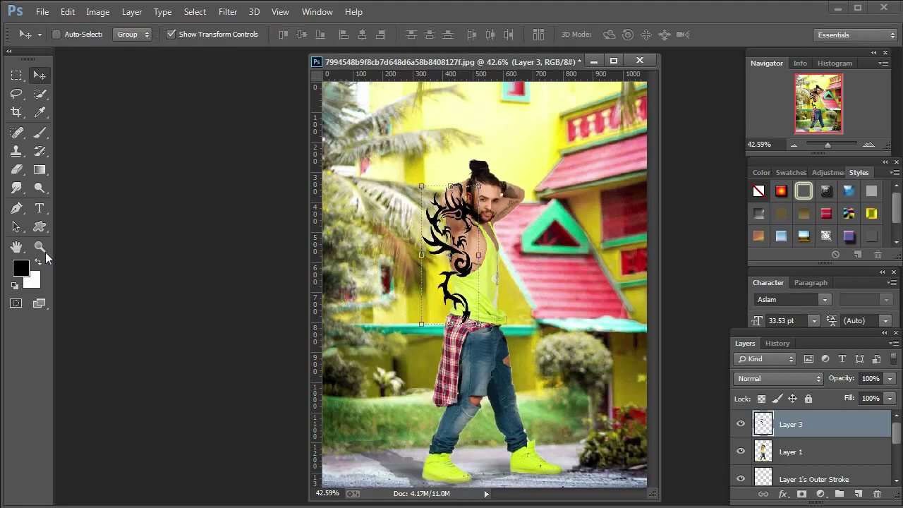
Shrink the dragon to 26.06% width and 22.83% height and position it on the bare skin of the man's side
{"action": "double_click", "coordinate": [40, 247]}
{"action": "right_click", "coordinate": [472, 242]}
{"action": "left_click", "coordinate": [509, 252]}
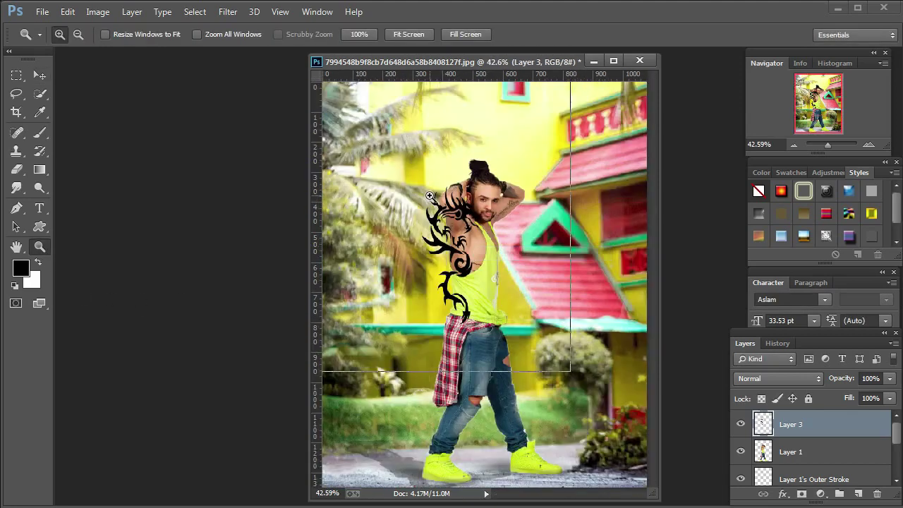
{"action": "left_click", "coordinate": [473, 216]}
{"action": "left_click", "coordinate": [473, 216]}
{"action": "left_click", "coordinate": [473, 216]}
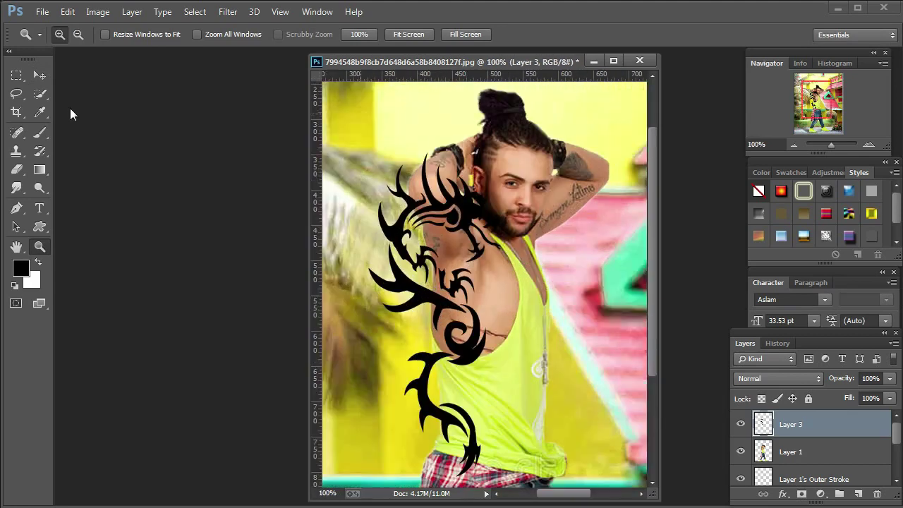
{"action": "left_click", "coordinate": [41, 77]}
{"action": "left_click_drag", "start_coordinate": [499, 151], "coordinate": [491, 262]}
{"action": "mouse_move", "coordinate": [473, 266]}
{"action": "left_mouse_down"}
{"action": "mouse_move", "coordinate": [486, 266]}
{"action": "mouse_move", "coordinate": [479, 259]}
{"action": "left_mouse_up"}
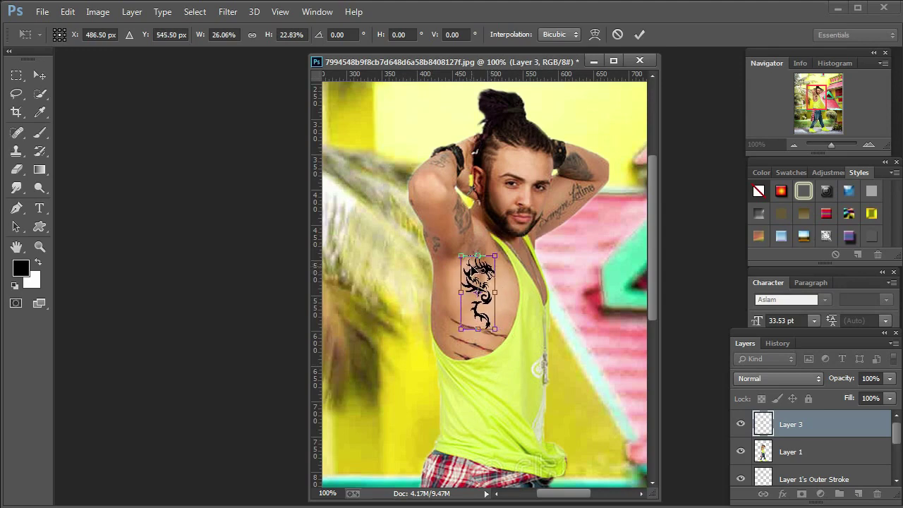
{"action": "key", "text": "Return"}
Try different blend modes on the dragon tattoo layer and set it to Darken
{"action": "left_click", "coordinate": [781, 371]}
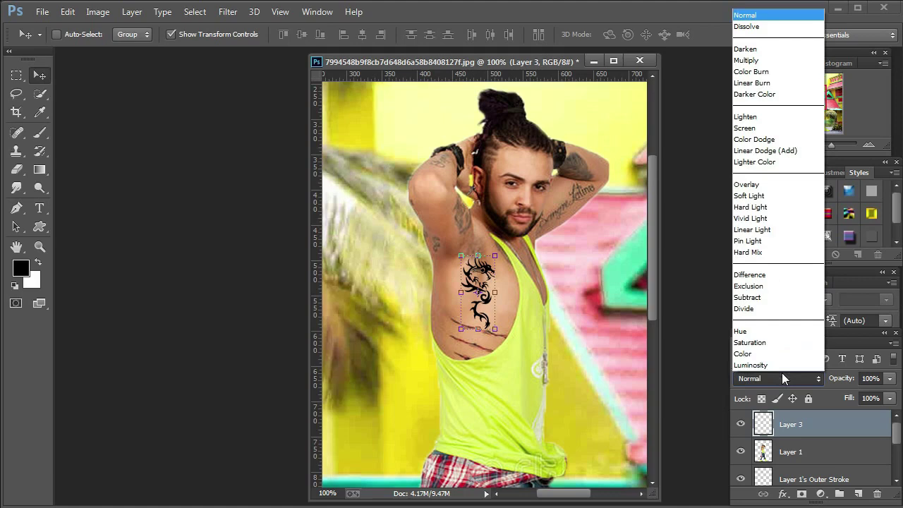
{"action": "left_click", "coordinate": [783, 344]}
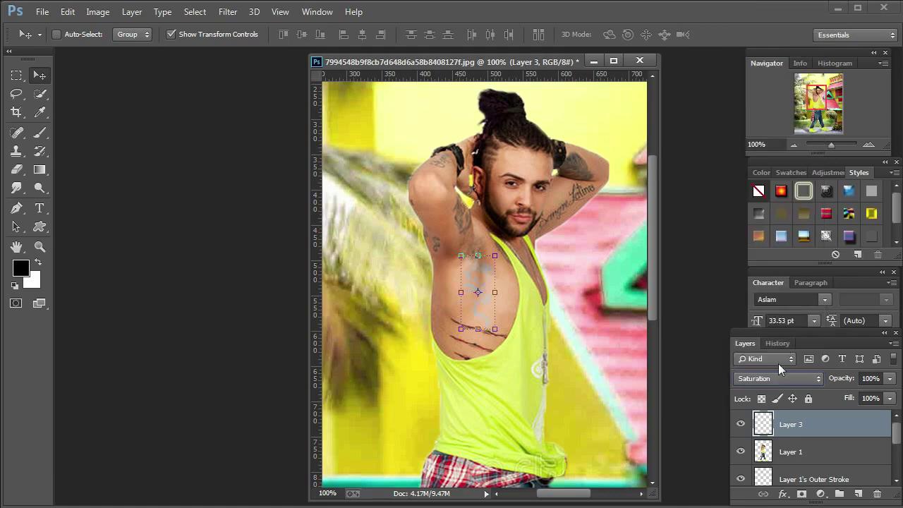
{"action": "scroll", "coordinate": [770, 374], "scroll_direction": "up", "scroll_amount": 4}
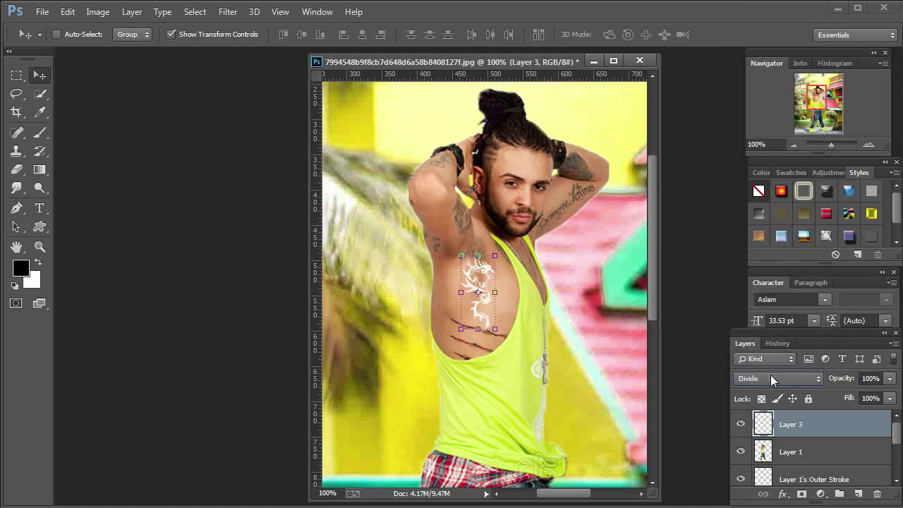
{"action": "scroll", "coordinate": [770, 375], "scroll_direction": "up", "scroll_amount": 2}
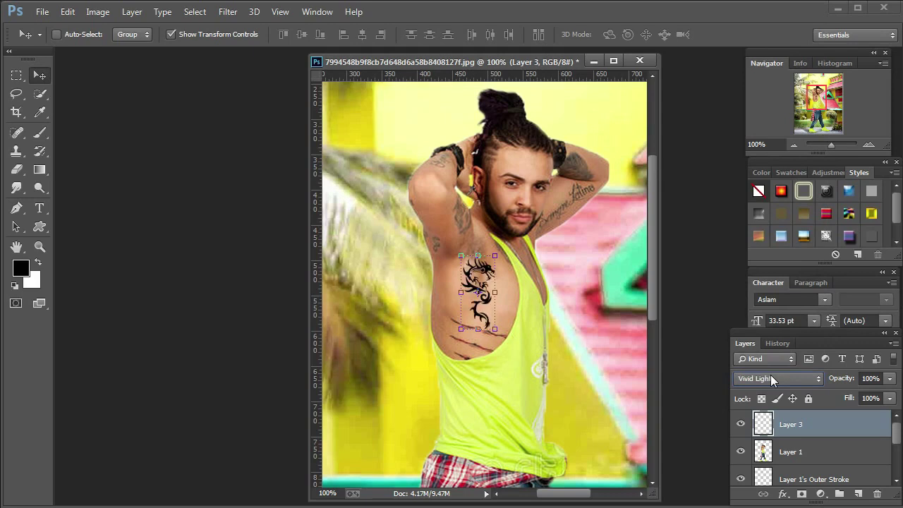
{"action": "scroll", "coordinate": [770, 375], "scroll_direction": "up", "scroll_amount": 1}
{"action": "scroll", "coordinate": [770, 374], "scroll_direction": "up", "scroll_amount": 1}
{"action": "scroll", "coordinate": [770, 374], "scroll_direction": "down", "scroll_amount": 1}
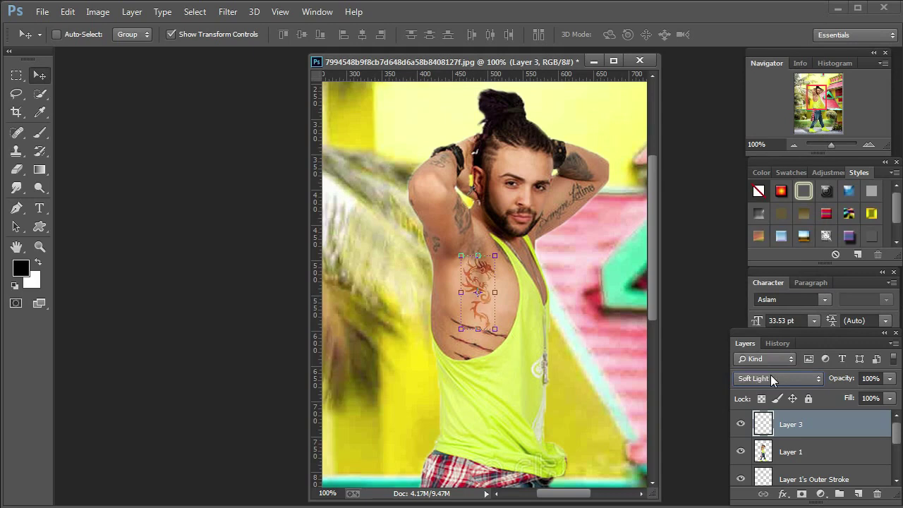
{"action": "scroll", "coordinate": [772, 379], "scroll_direction": "up", "scroll_amount": 1}
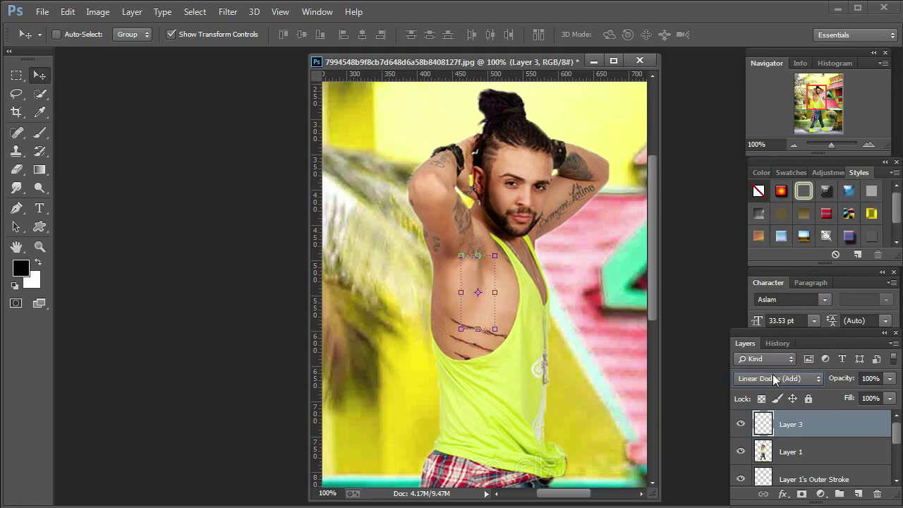
{"action": "scroll", "coordinate": [772, 378], "scroll_direction": "up", "scroll_amount": 6}
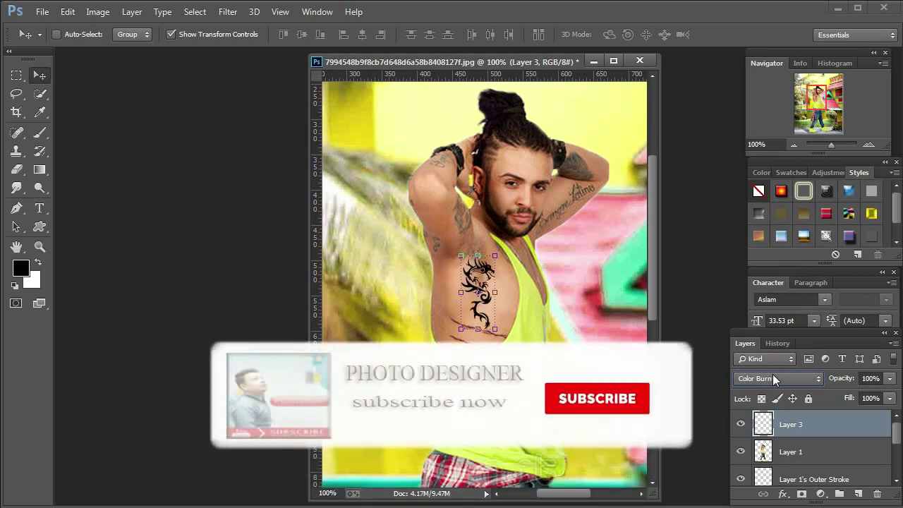
{"action": "scroll", "coordinate": [764, 374], "scroll_direction": "up", "scroll_amount": 4}
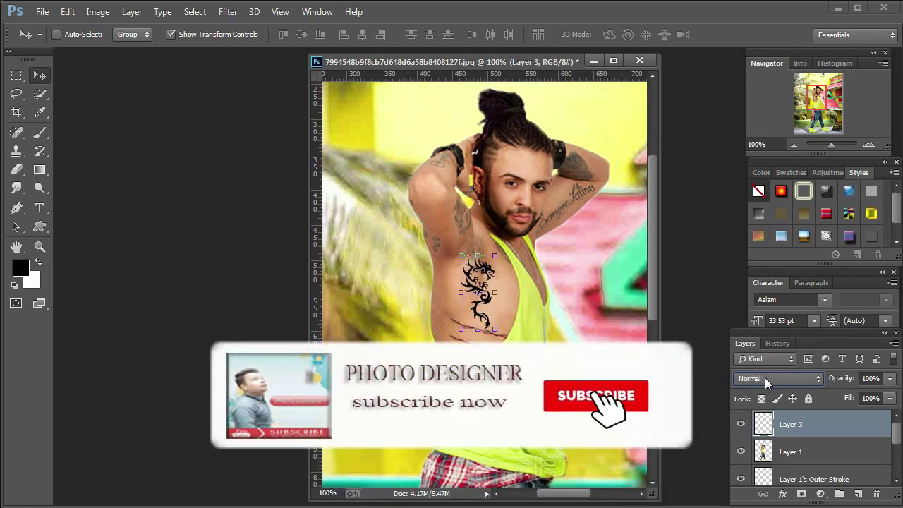
{"action": "scroll", "coordinate": [765, 378], "scroll_direction": "down", "scroll_amount": 2}
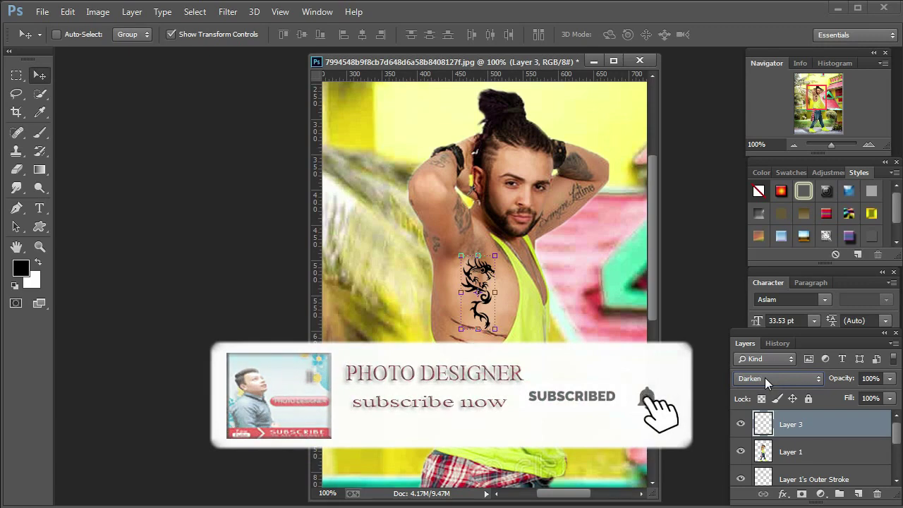
Set the dragon tattoo layer's opacity to 54% and hide the transform controls
{"action": "left_click", "coordinate": [889, 378]}
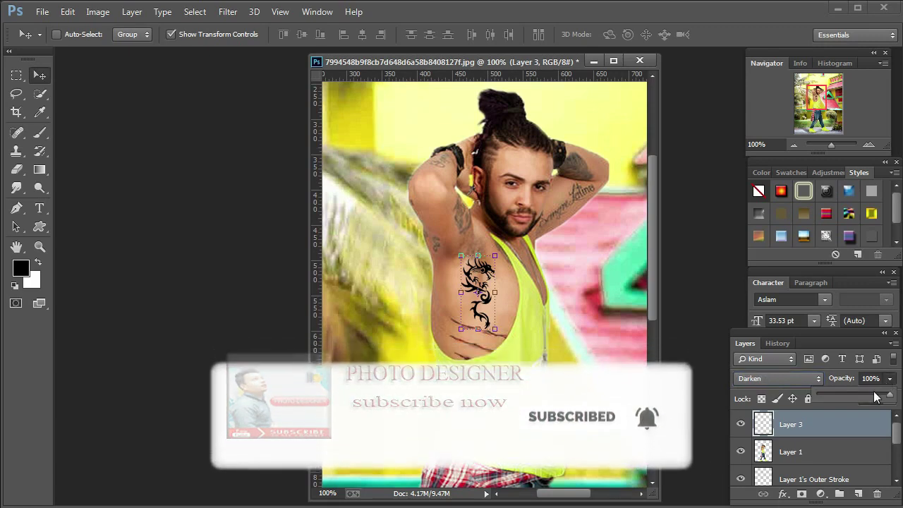
{"action": "left_click_drag", "start_coordinate": [869, 393], "coordinate": [855, 395]}
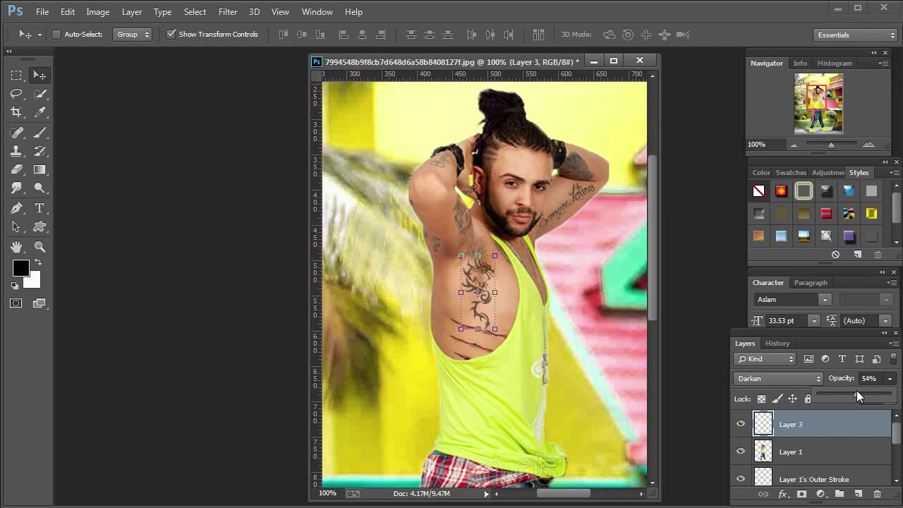
{"action": "left_click", "coordinate": [239, 33]}
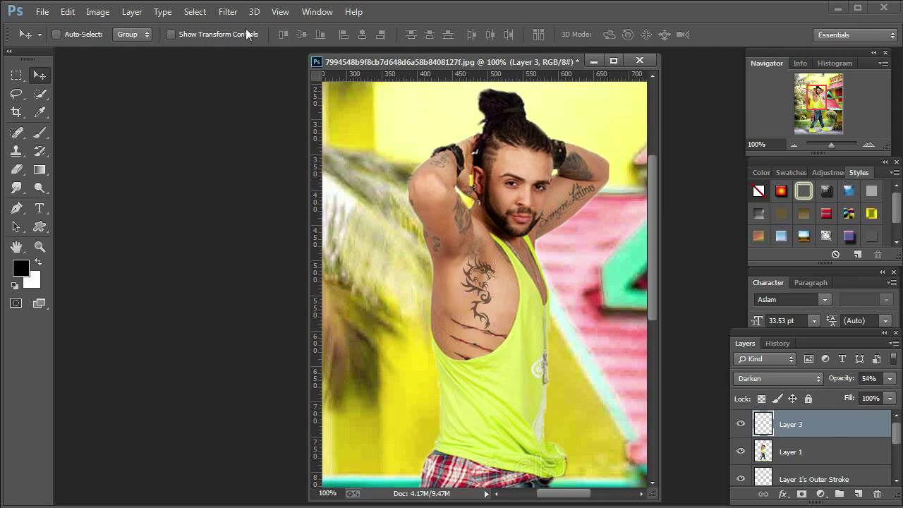
Fit the composite in view and bring the orange glow image into it as a new layer over the man
{"action": "left_click", "coordinate": [41, 246]}
{"action": "right_click", "coordinate": [476, 296]}
{"action": "left_click", "coordinate": [494, 300]}
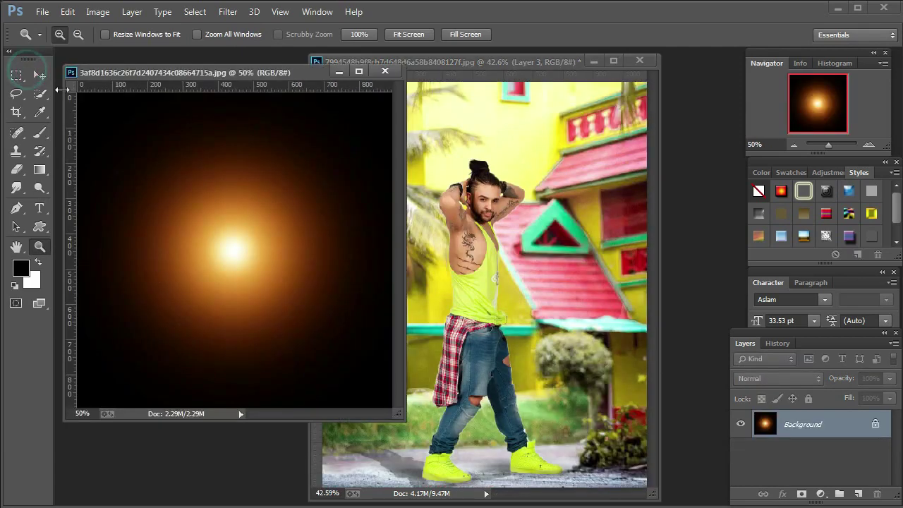
{"action": "left_click", "coordinate": [40, 76]}
{"action": "left_click_drag", "start_coordinate": [198, 204], "coordinate": [516, 245]}
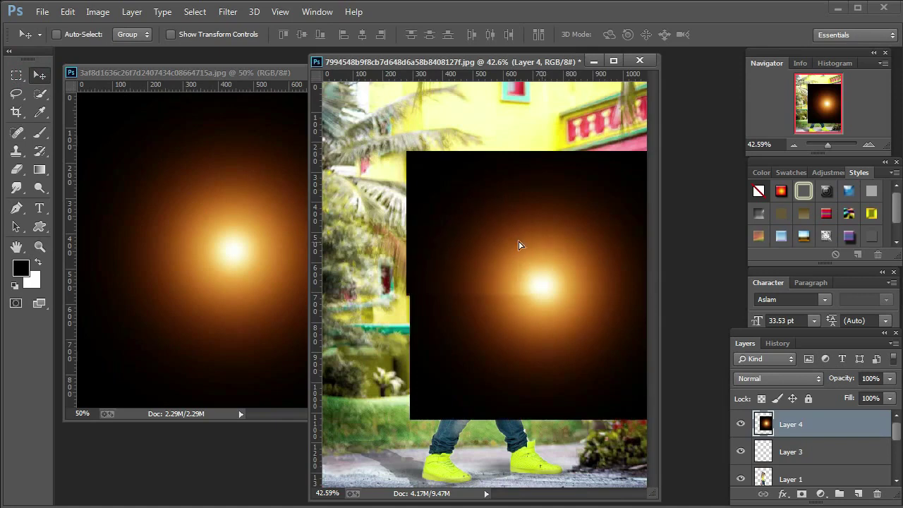
Try Color Dodge on the orange glow layer, and set its blend mode to Screen
{"action": "left_click", "coordinate": [772, 378]}
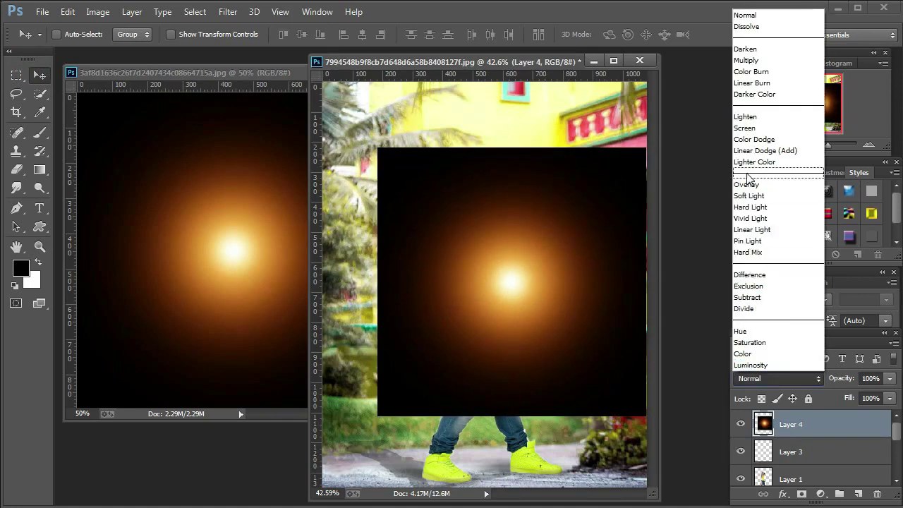
{"action": "left_click", "coordinate": [751, 138]}
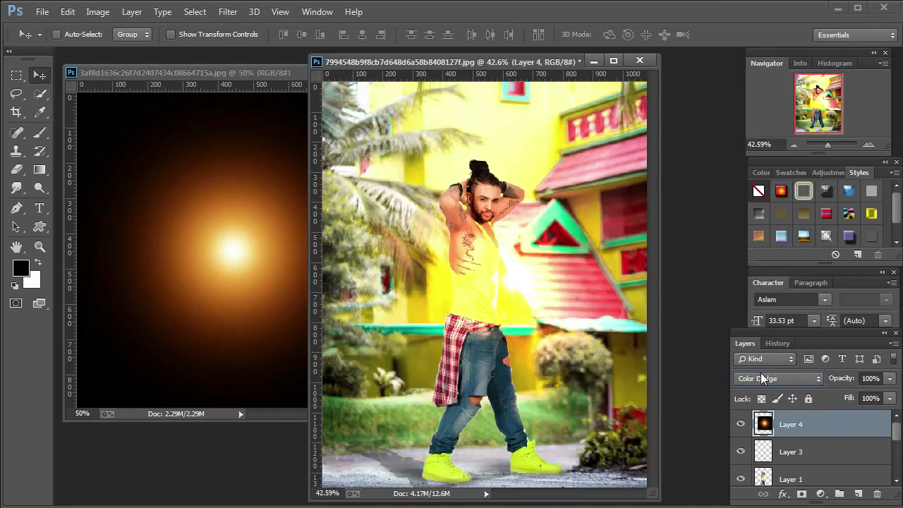
{"action": "left_click", "coordinate": [760, 373]}
{"action": "left_click", "coordinate": [728, 143]}
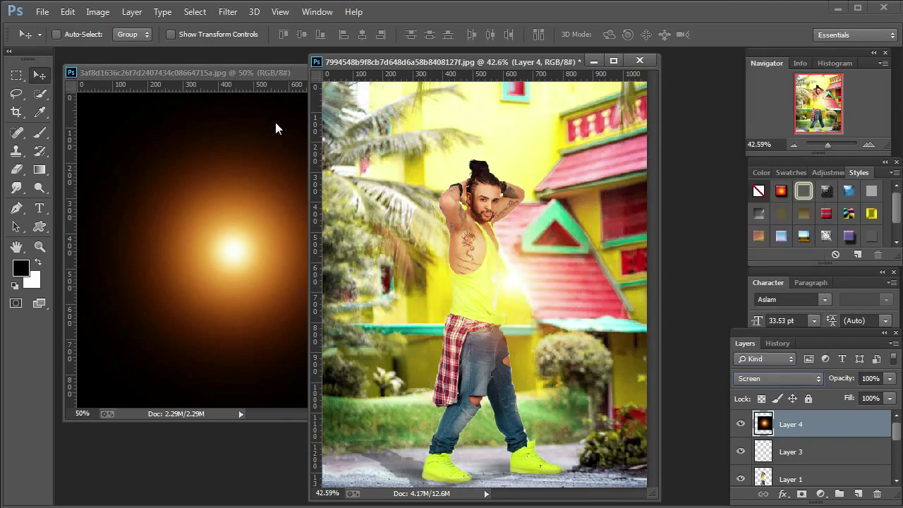
Minimise the glow document and move the glow layer over the palm leaves in the photo's upper-left area
{"action": "left_click", "coordinate": [275, 73]}
{"action": "left_click", "coordinate": [338, 73]}
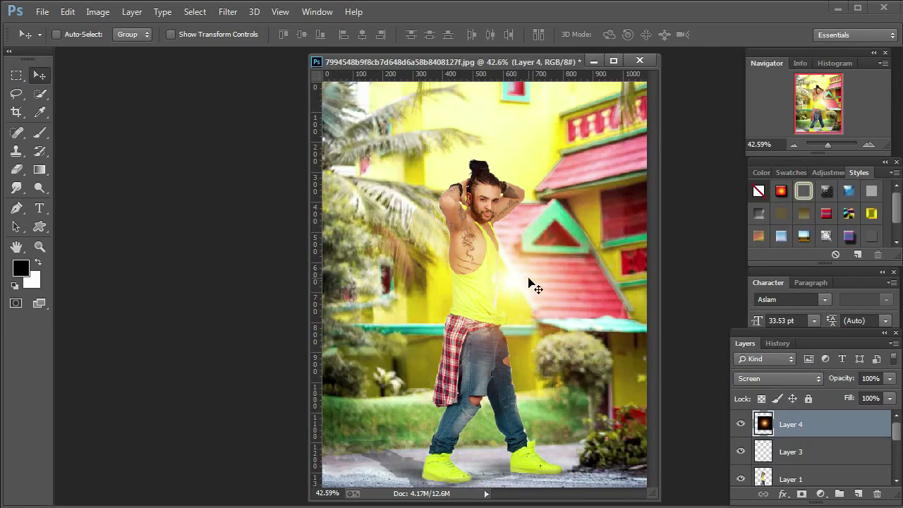
{"action": "left_click_drag", "start_coordinate": [536, 290], "coordinate": [384, 169]}
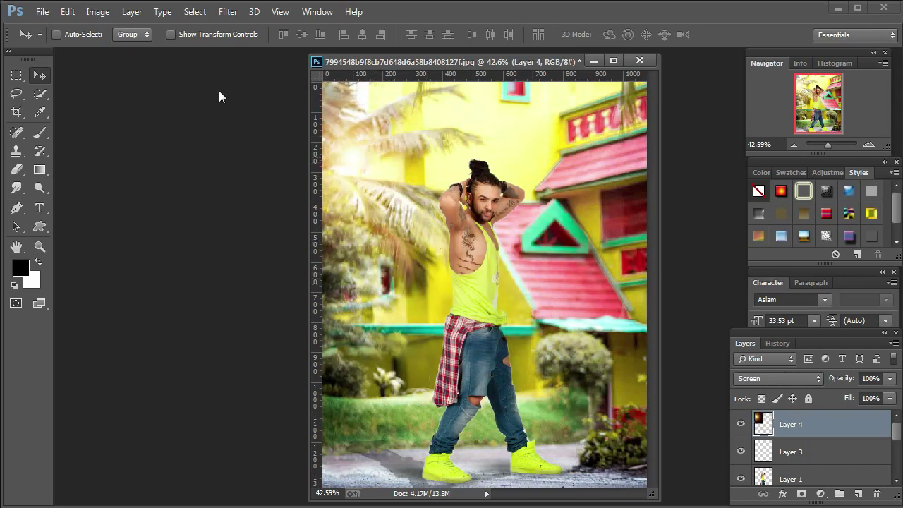
Show the transform controls, enlarge the orange glow layer to cover most of the photo's left side, and centre its bright spot over the palm leaves
{"action": "left_click", "coordinate": [203, 34]}
{"action": "left_click_drag", "start_coordinate": [485, 295], "coordinate": [626, 347]}
{"action": "left_click_drag", "start_coordinate": [429, 221], "coordinate": [460, 294]}
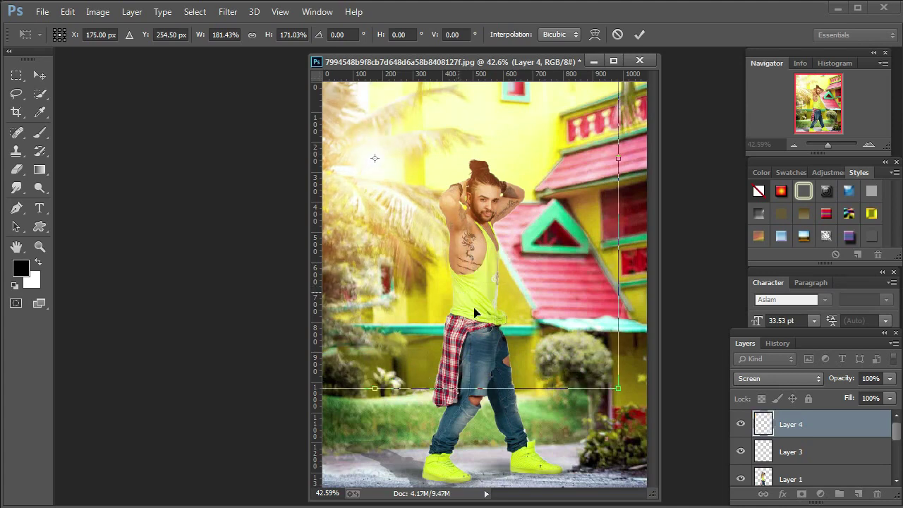
{"action": "left_click_drag", "start_coordinate": [619, 388], "coordinate": [667, 462]}
{"action": "left_click_drag", "start_coordinate": [583, 401], "coordinate": [543, 390]}
{"action": "left_click_drag", "start_coordinate": [490, 275], "coordinate": [490, 310]}
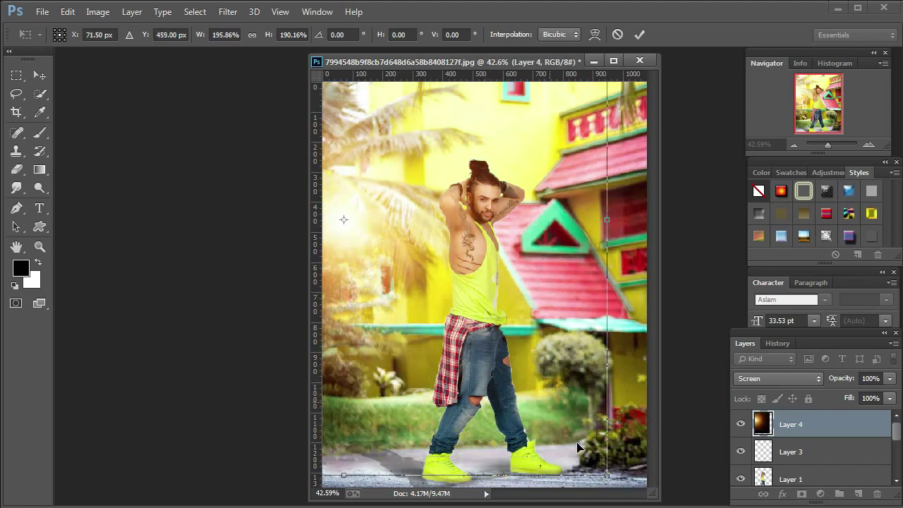
{"action": "left_click_drag", "start_coordinate": [615, 474], "coordinate": [556, 421]}
{"action": "key", "text": "Return"}
{"action": "left_click_drag", "start_coordinate": [413, 327], "coordinate": [429, 312]}
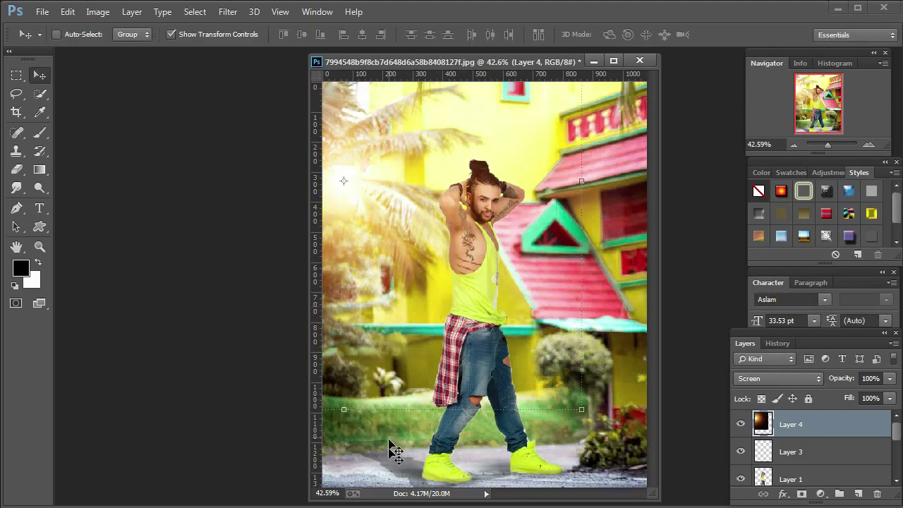
Lower the opacity of the man's ground shadow layer, Layer 1's Outer Stroke, to 22% and hide the transform controls
{"action": "right_click", "coordinate": [398, 471]}
{"action": "left_click", "coordinate": [424, 478]}
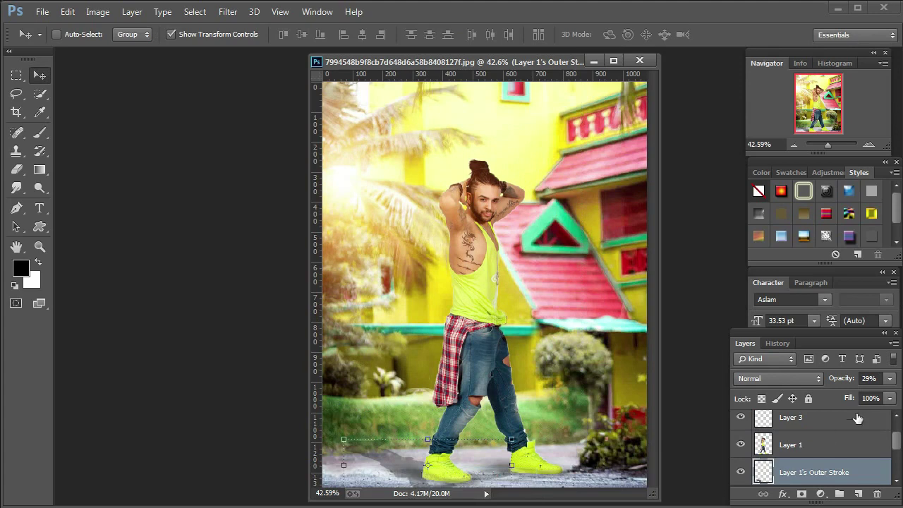
{"action": "left_click", "coordinate": [888, 379]}
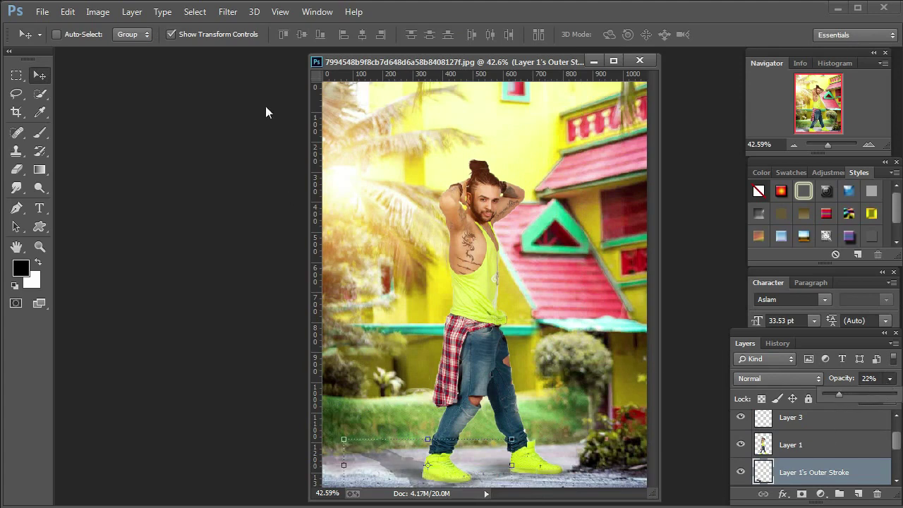
{"action": "left_click", "coordinate": [232, 37]}
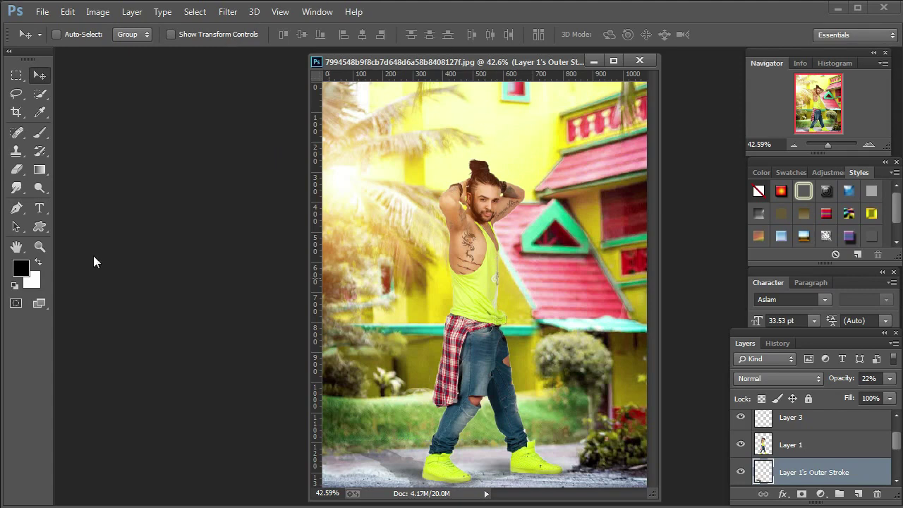
{"action": "left_click", "coordinate": [40, 247]}
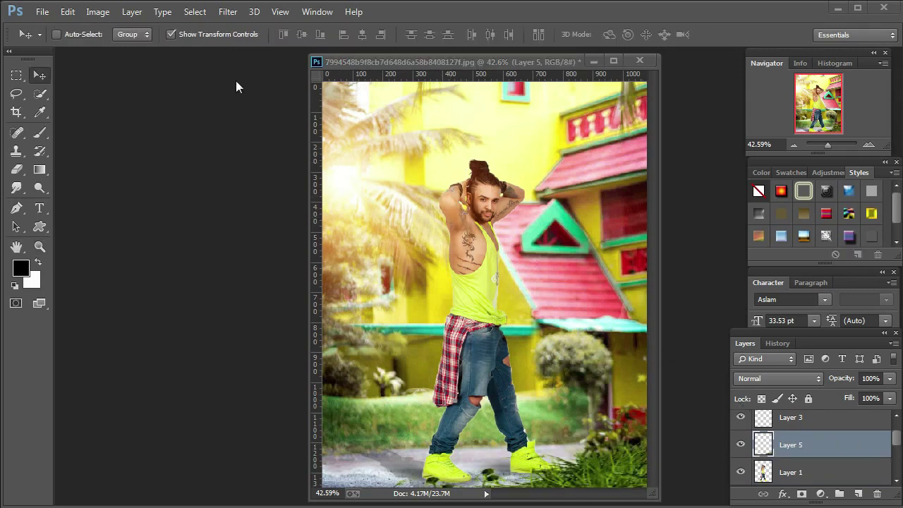
Apply a Gaussian Blur with a radius of 8.6 pixels to the foreground grass layer
{"action": "left_click", "coordinate": [226, 12]}
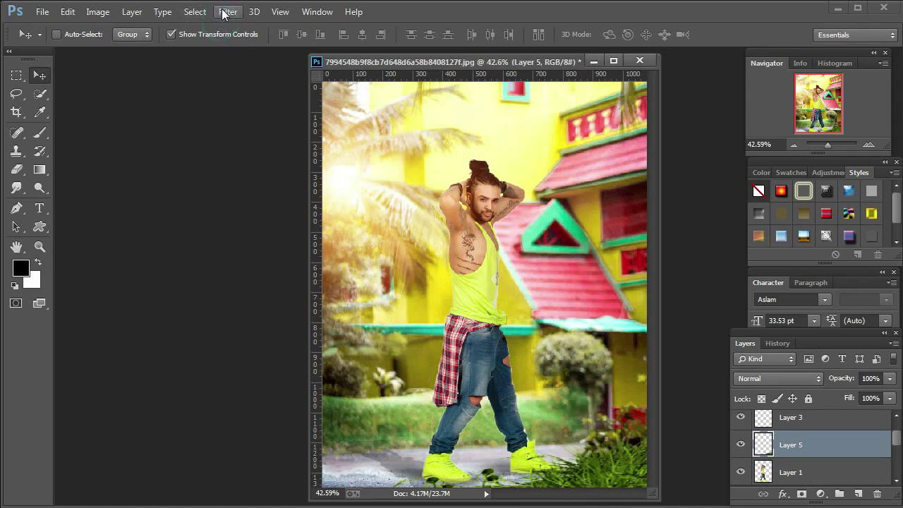
{"action": "mouse_move", "coordinate": [255, 181]}
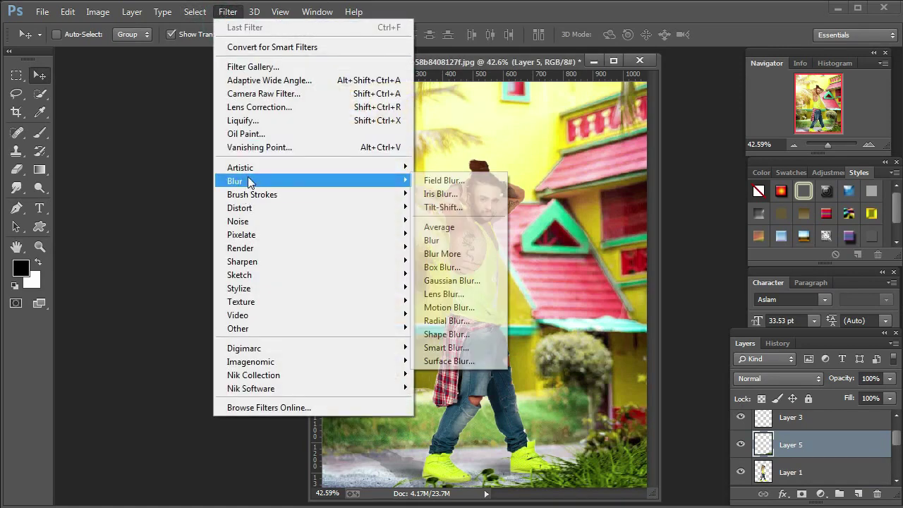
{"action": "left_click", "coordinate": [440, 281]}
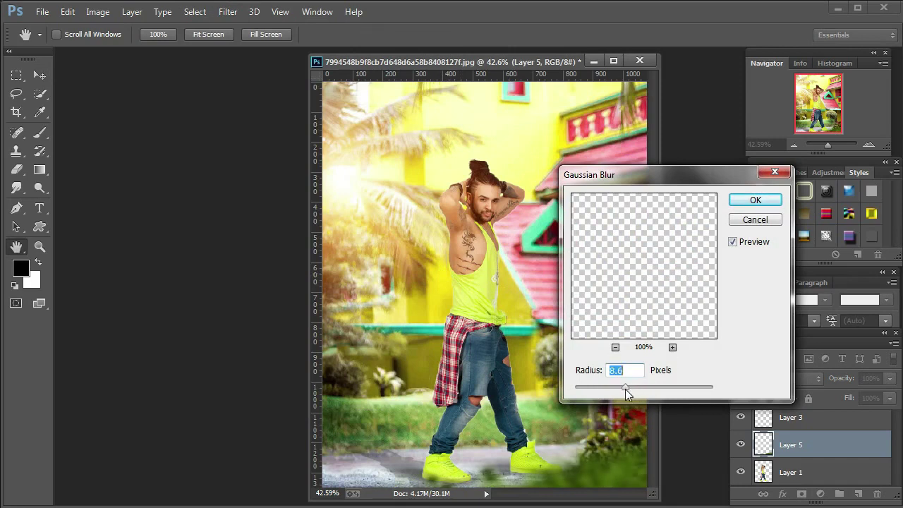
{"action": "left_click", "coordinate": [755, 200]}
Move the blurred grass layer further into the photo's lower-right corner, clear of the man's front shoe
{"action": "mouse_move", "coordinate": [599, 463]}
{"action": "left_mouse_down"}
{"action": "mouse_move", "coordinate": [615, 457]}
{"action": "mouse_move", "coordinate": [584, 465]}
{"action": "mouse_move", "coordinate": [608, 464]}
{"action": "left_mouse_up"}
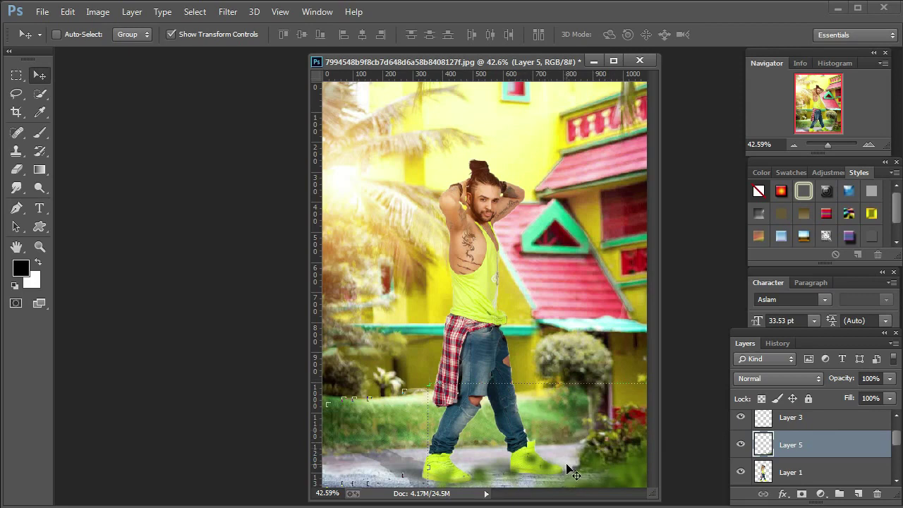
{"action": "left_click_drag", "start_coordinate": [548, 449], "coordinate": [594, 457]}
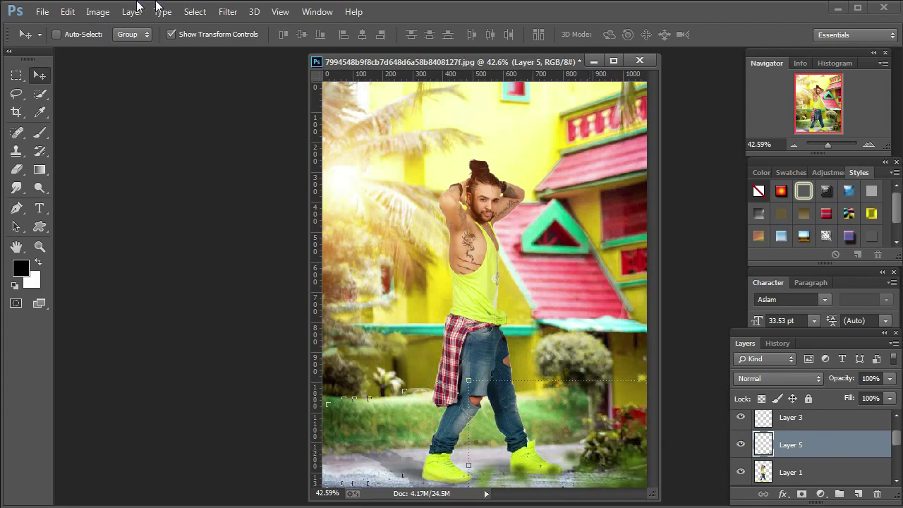
{"action": "left_click", "coordinate": [228, 13]}
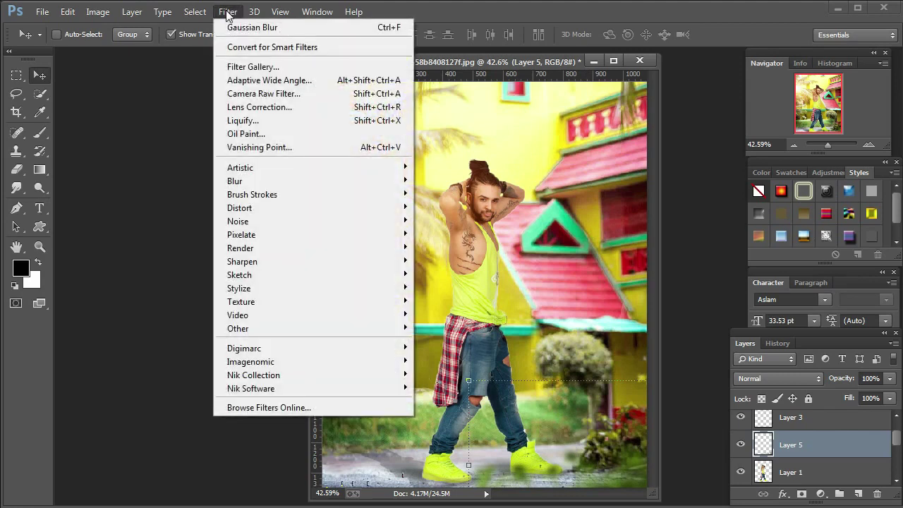
{"action": "left_click", "coordinate": [102, 256]}
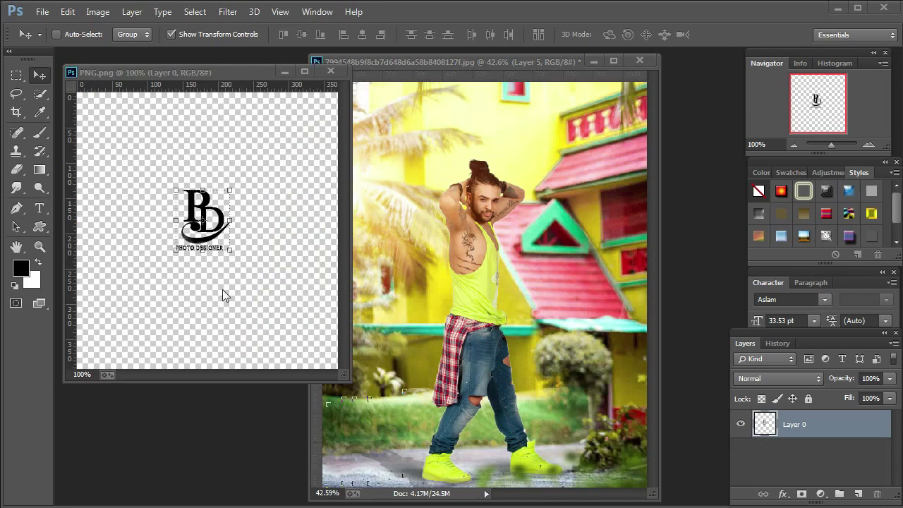
Copy the BD logo from PNG.png into the composite as a new layer and minimise the logo document
{"action": "left_click", "coordinate": [38, 76]}
{"action": "left_click_drag", "start_coordinate": [203, 219], "coordinate": [485, 313]}
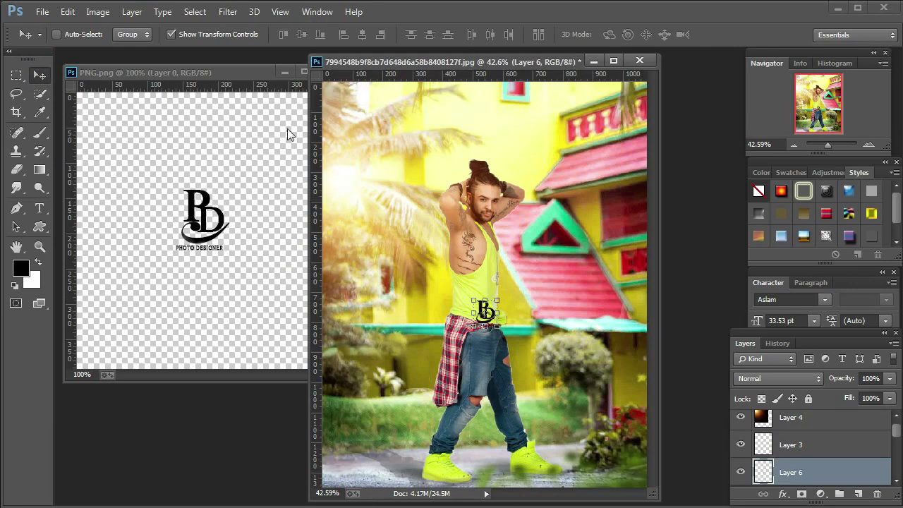
{"action": "left_click", "coordinate": [279, 68]}
Move the BD logo onto the pavement in the photo's lower-left corner and scale its width to 96.39%
{"action": "left_click", "coordinate": [39, 246]}
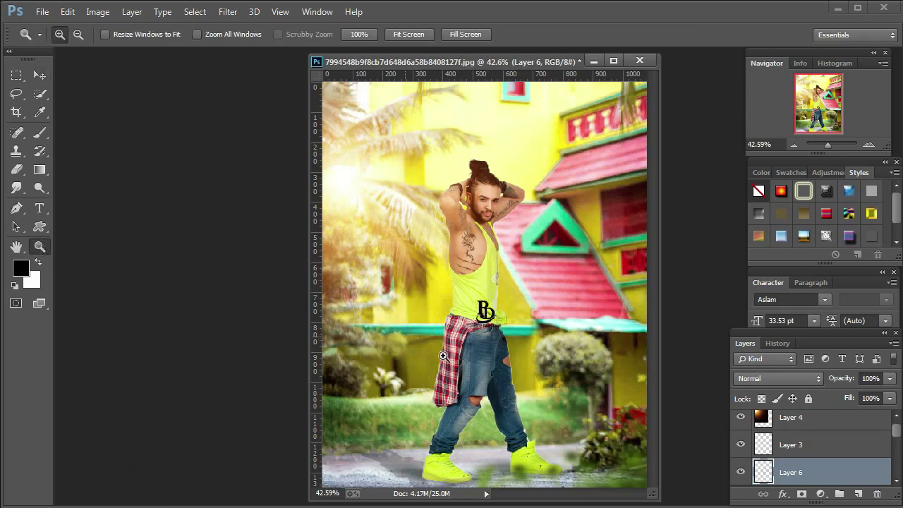
{"action": "left_click", "coordinate": [450, 370]}
{"action": "left_click", "coordinate": [451, 353]}
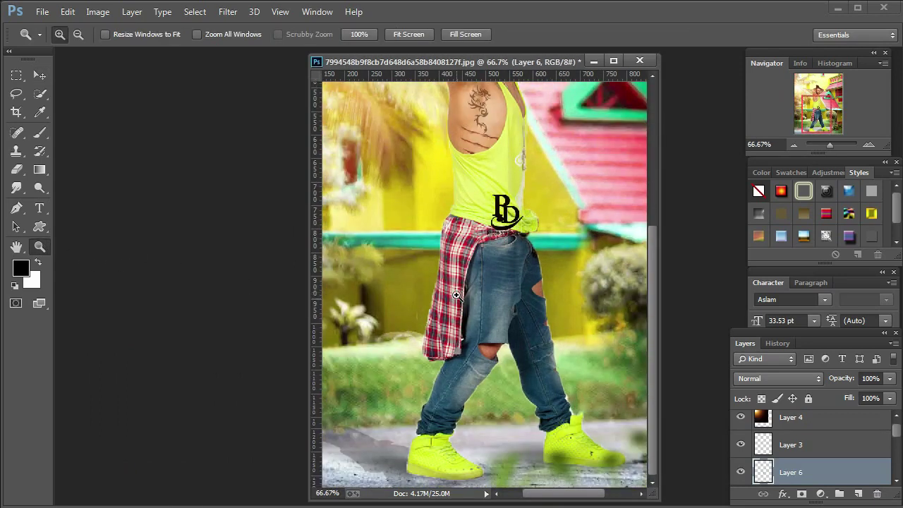
{"action": "left_click_drag", "start_coordinate": [557, 499], "coordinate": [524, 501]}
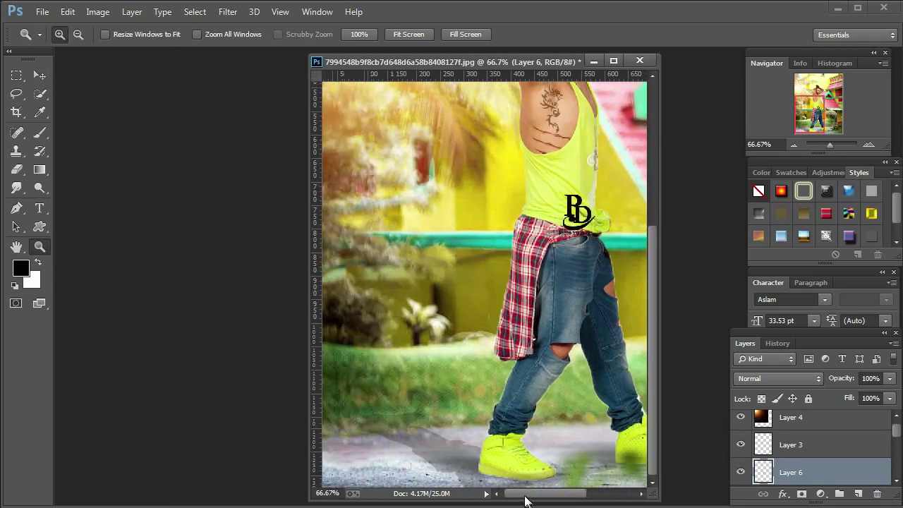
{"action": "left_click", "coordinate": [40, 75]}
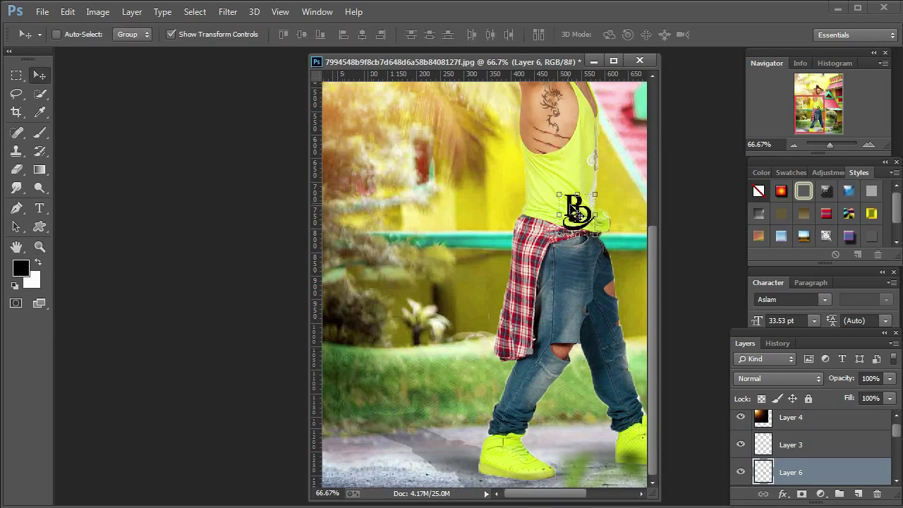
{"action": "left_click_drag", "start_coordinate": [577, 214], "coordinate": [348, 439]}
{"action": "key", "text": "Return"}
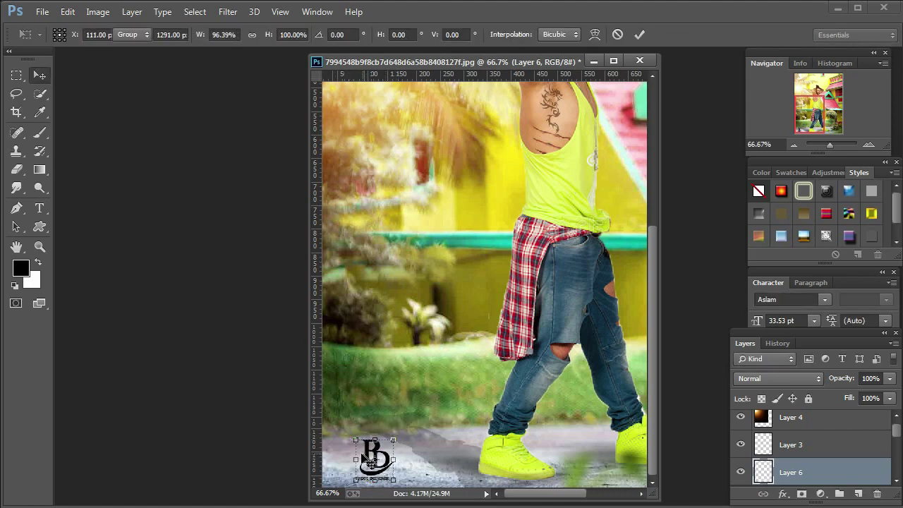
{"action": "key", "text": "Return"}
Fit the composite in view and open the man's layer, Layer 1, in the Camera Raw Filter
{"action": "left_click", "coordinate": [40, 246]}
{"action": "right_click", "coordinate": [426, 315]}
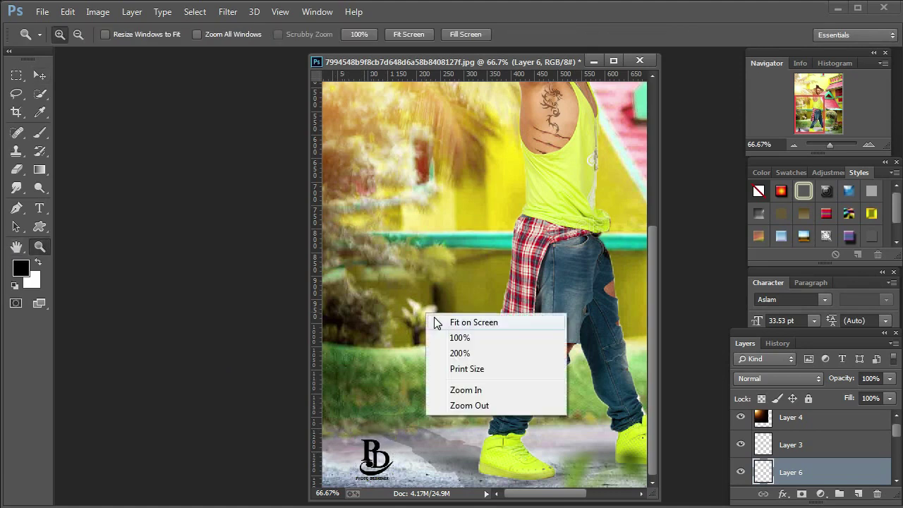
{"action": "left_click", "coordinate": [465, 322]}
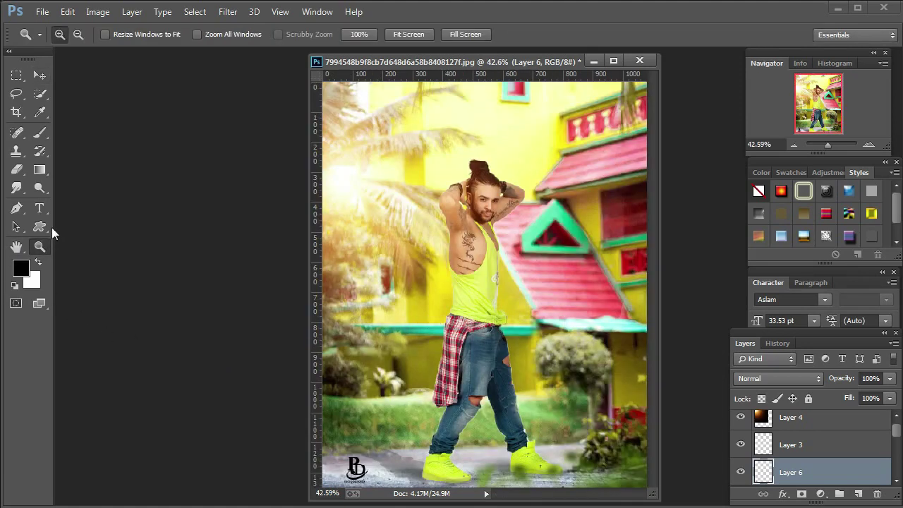
{"action": "right_click", "coordinate": [470, 305]}
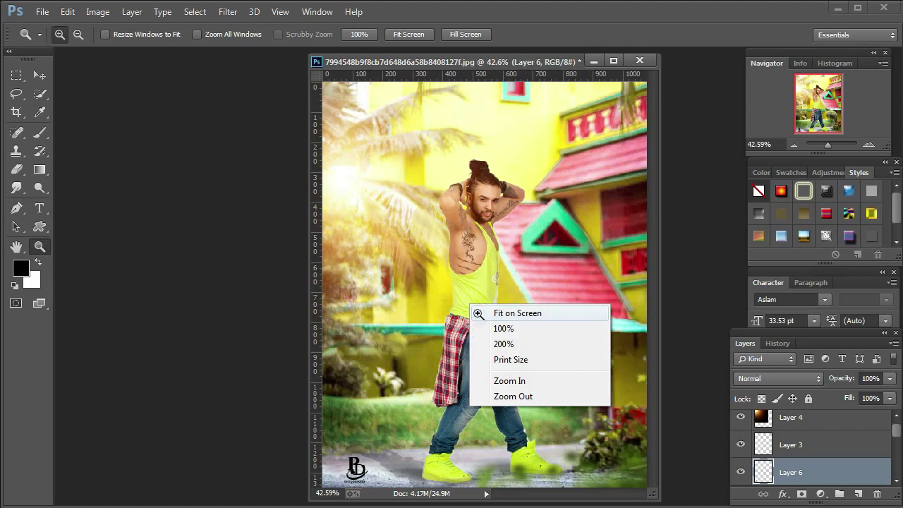
{"action": "left_click", "coordinate": [477, 313]}
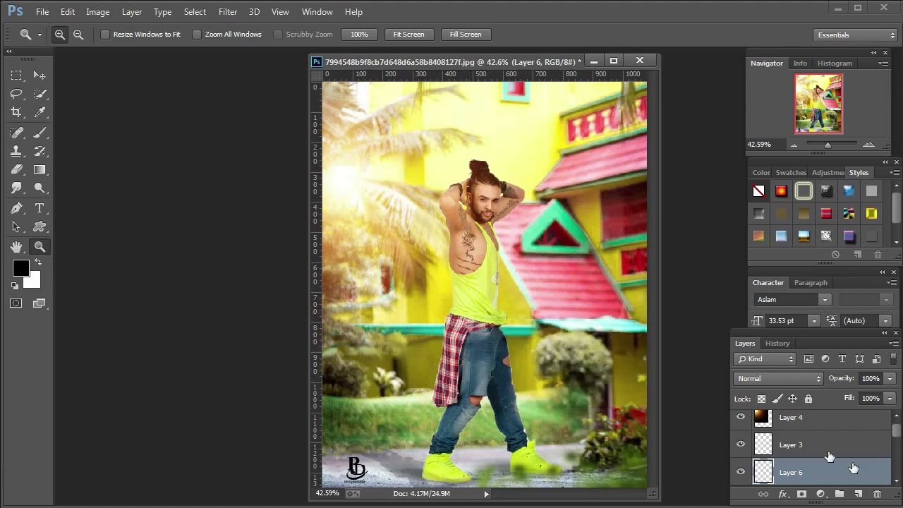
{"action": "scroll", "coordinate": [828, 454], "scroll_direction": "up", "scroll_amount": 1}
{"action": "scroll", "coordinate": [829, 452], "scroll_direction": "down", "scroll_amount": 3}
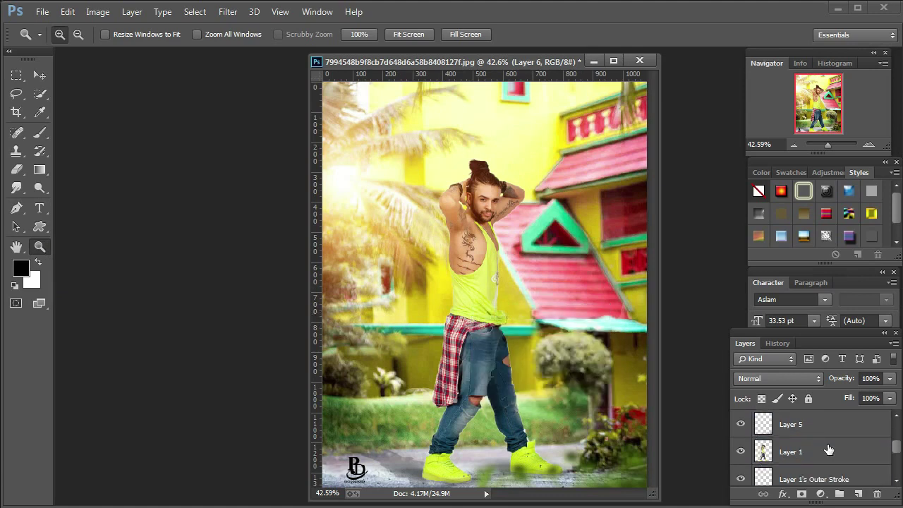
{"action": "left_click", "coordinate": [823, 455]}
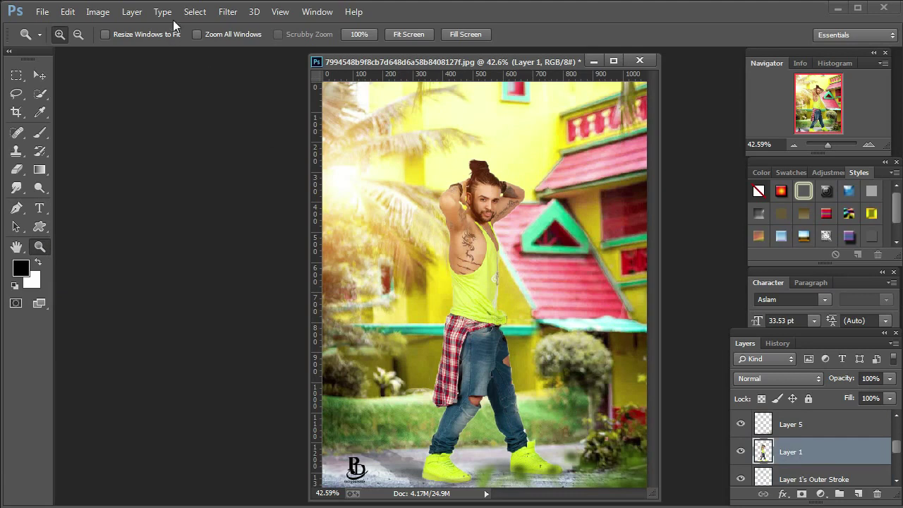
{"action": "left_click", "coordinate": [227, 12]}
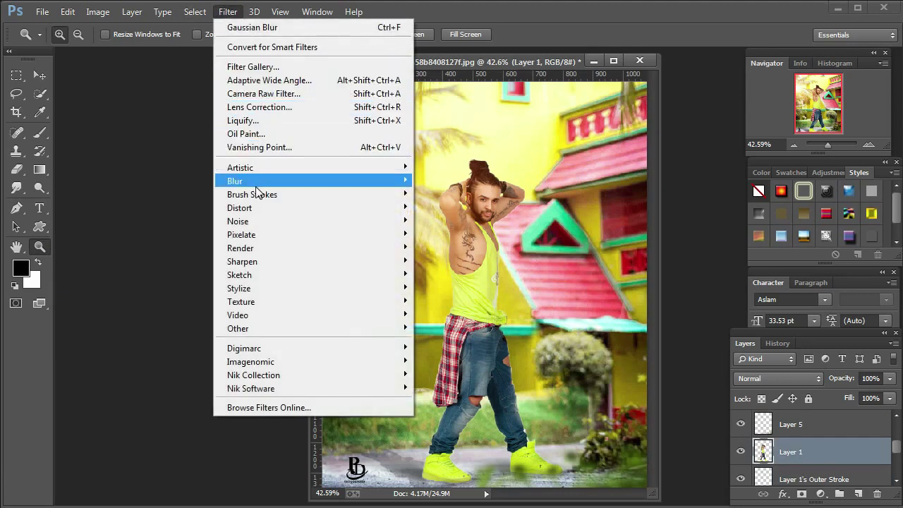
{"action": "key", "text": "shift+ctrl+a"}
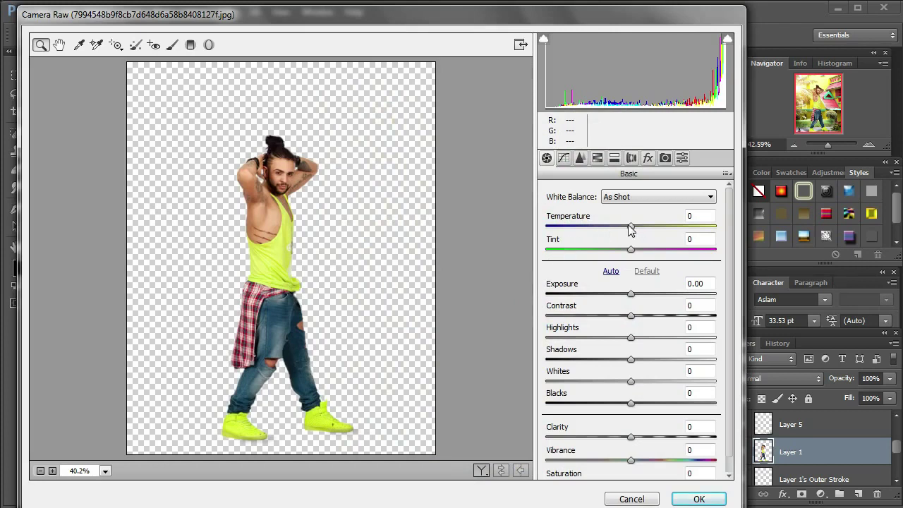
Smooth the man's skin by setting the Luminance noise reduction to 100, and apply the Camera Raw adjustments
{"action": "left_click", "coordinate": [266, 176]}
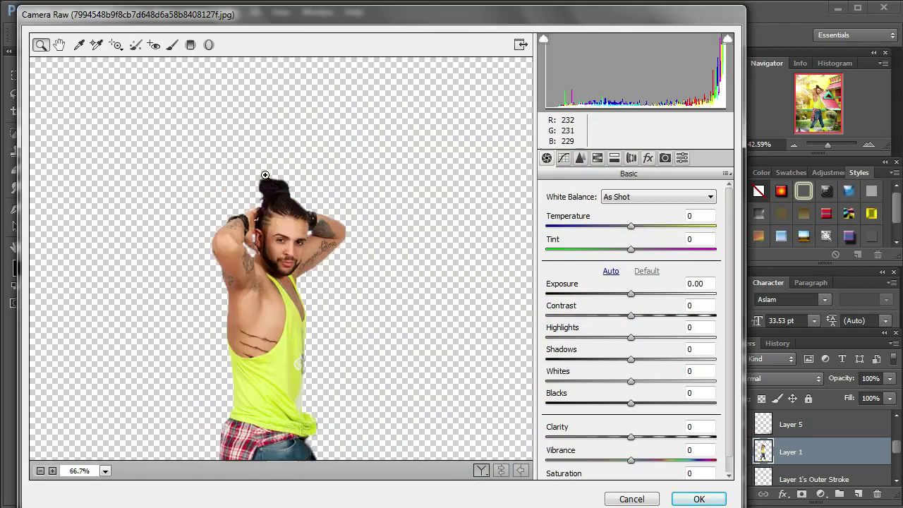
{"action": "left_click", "coordinate": [252, 244]}
{"action": "left_click", "coordinate": [252, 244]}
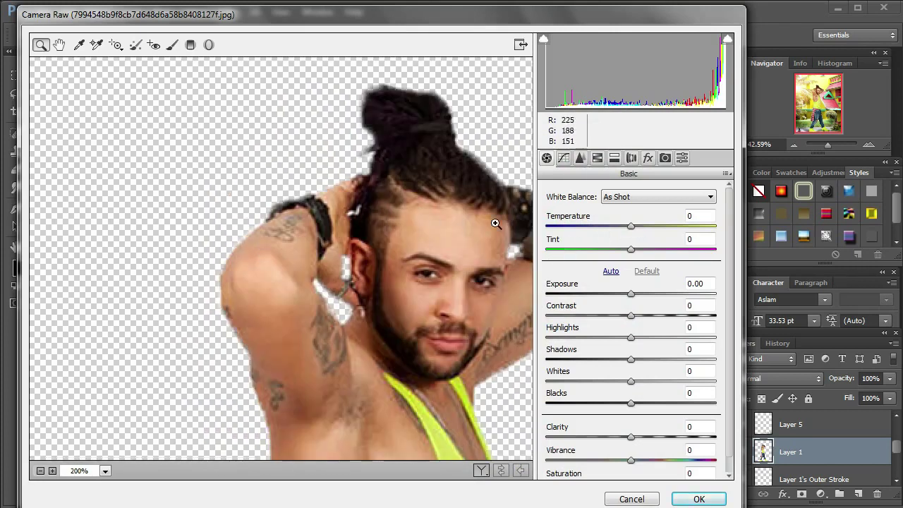
{"action": "left_click", "coordinate": [581, 159]}
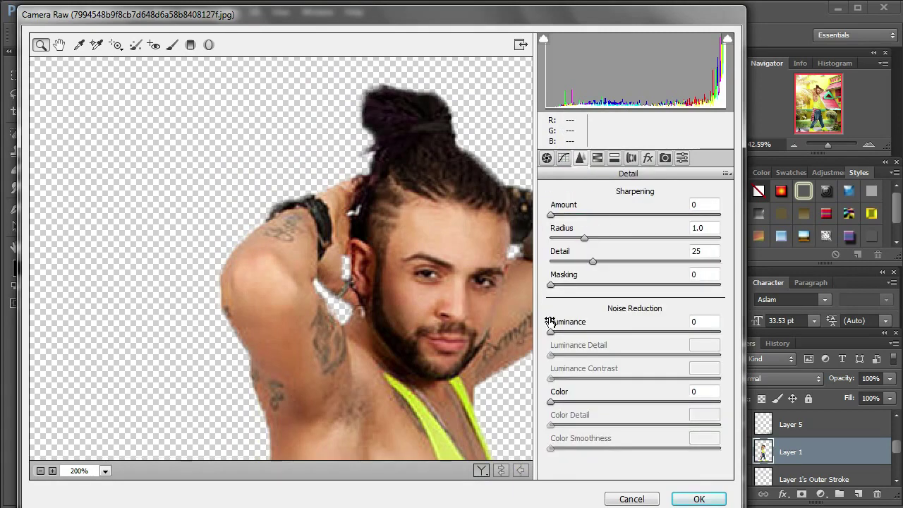
{"action": "left_click_drag", "start_coordinate": [550, 332], "coordinate": [713, 331]}
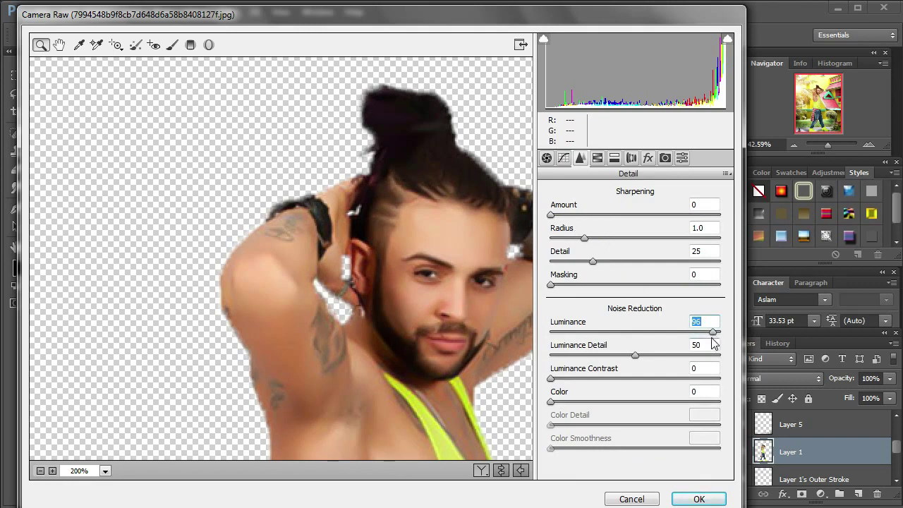
{"action": "left_click_drag", "start_coordinate": [713, 334], "coordinate": [721, 335]}
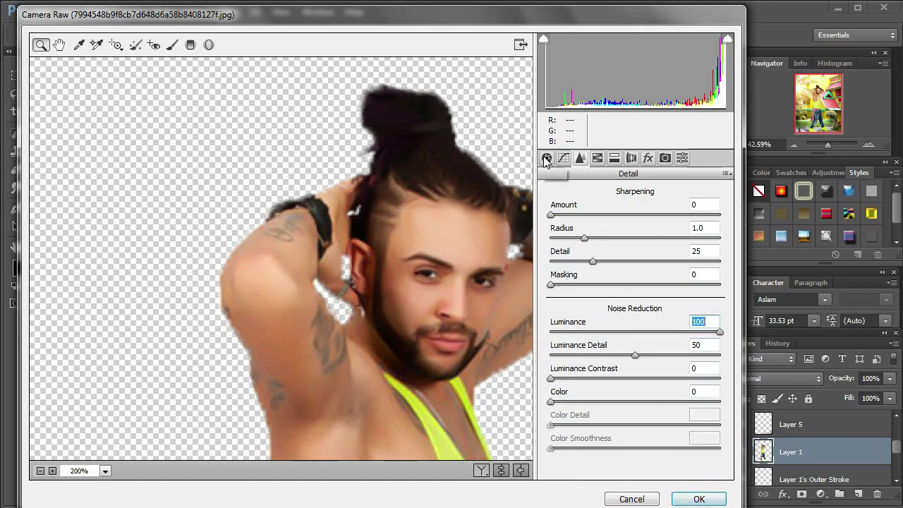
{"action": "left_click", "coordinate": [719, 494]}
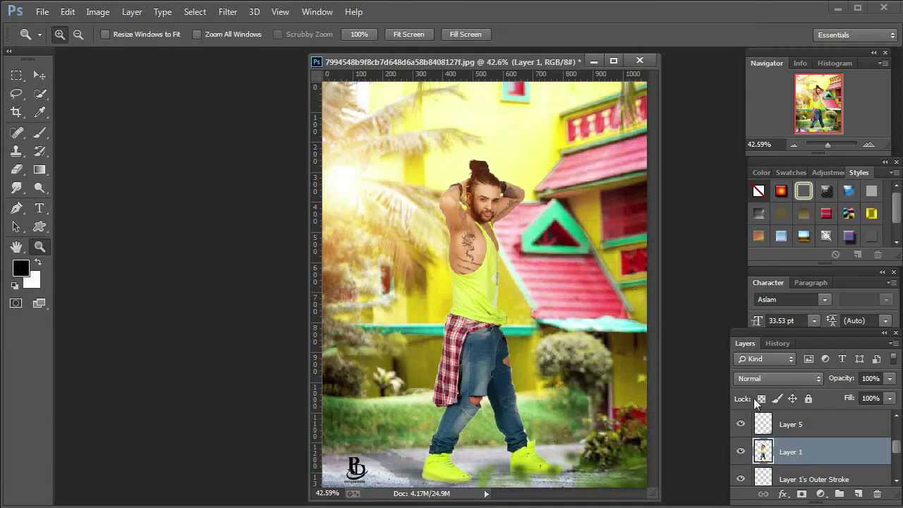
Reopen the man's layer in the Camera Raw Filter and set Contrast to +48 and Exposure to +0.20
{"action": "left_click", "coordinate": [227, 11]}
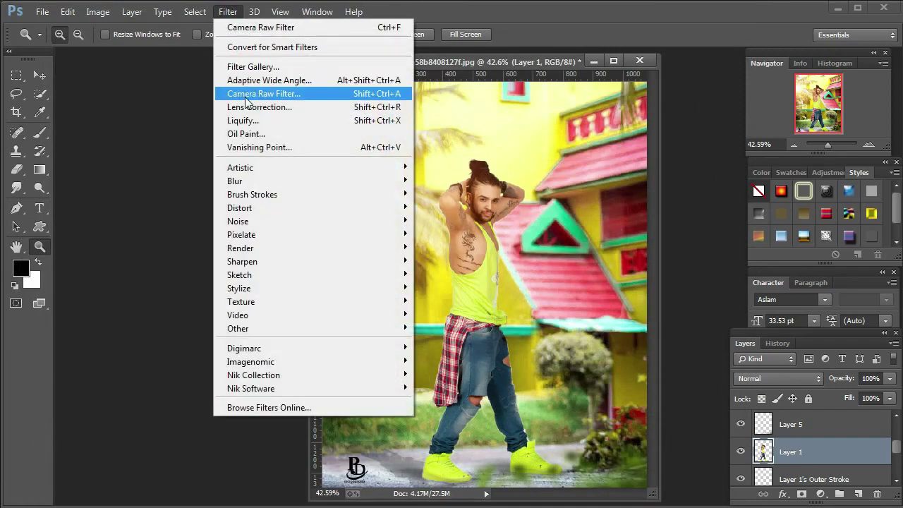
{"action": "left_click", "coordinate": [247, 98]}
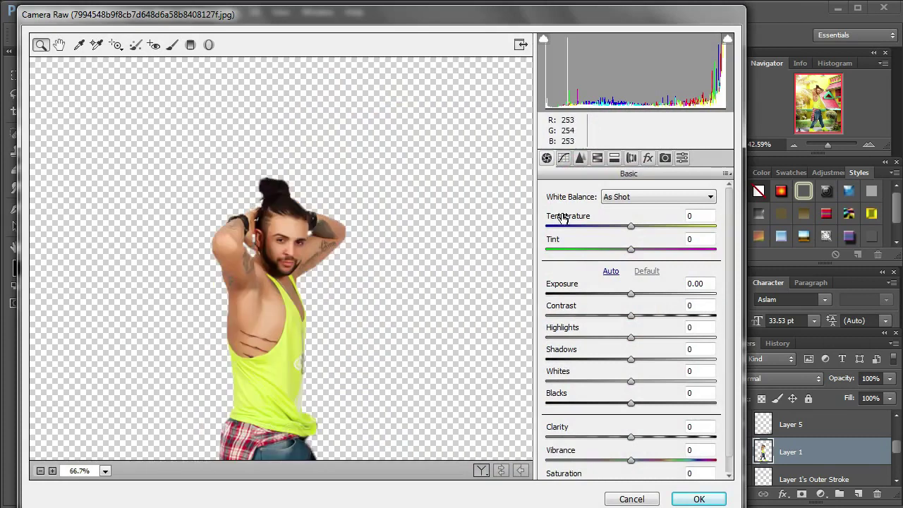
{"action": "scroll", "coordinate": [248, 253], "scroll_direction": "down", "scroll_amount": 3}
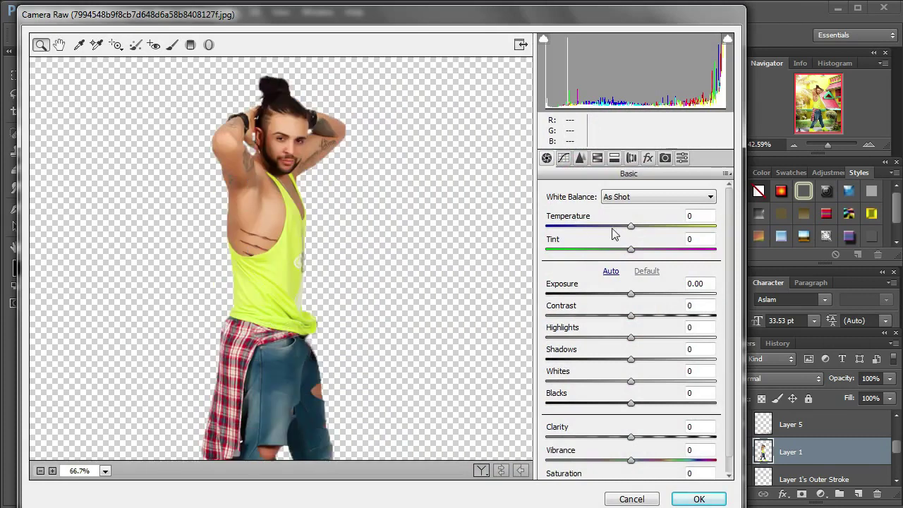
{"action": "left_click_drag", "start_coordinate": [632, 323], "coordinate": [659, 333]}
{"action": "left_click_drag", "start_coordinate": [635, 298], "coordinate": [639, 299]}
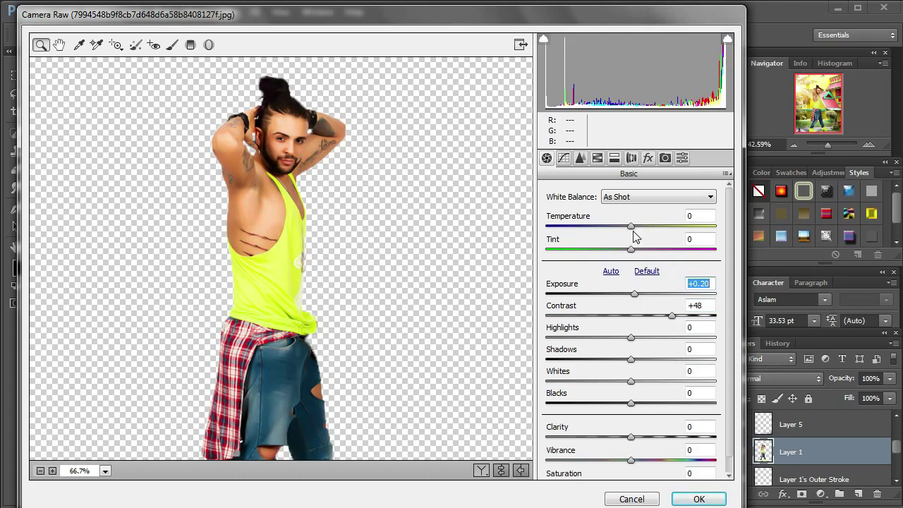
Set Temperature to -2, Clarity to -18 and Vibrance to +3, and apply the Camera Raw adjustments
{"action": "mouse_move", "coordinate": [635, 233]}
{"action": "left_mouse_down"}
{"action": "mouse_move", "coordinate": [626, 234]}
{"action": "mouse_move", "coordinate": [633, 234]}
{"action": "left_mouse_up"}
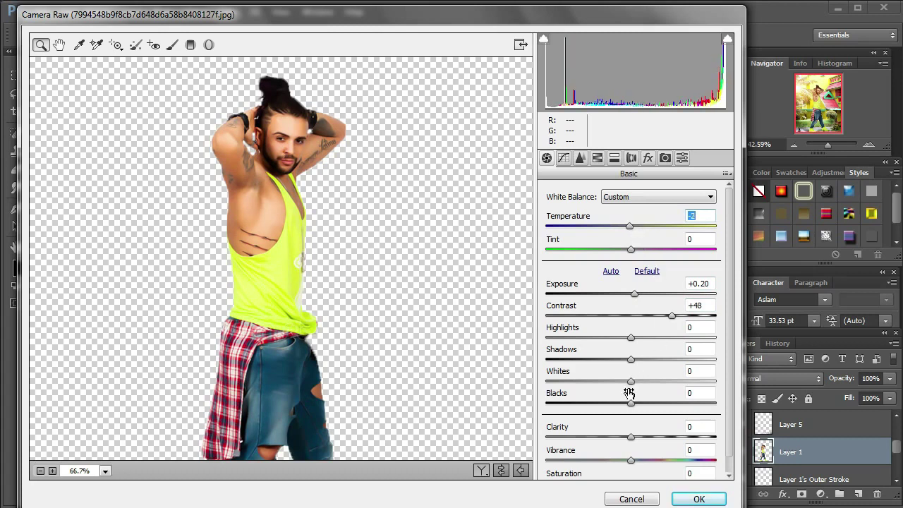
{"action": "left_click_drag", "start_coordinate": [635, 443], "coordinate": [646, 443]}
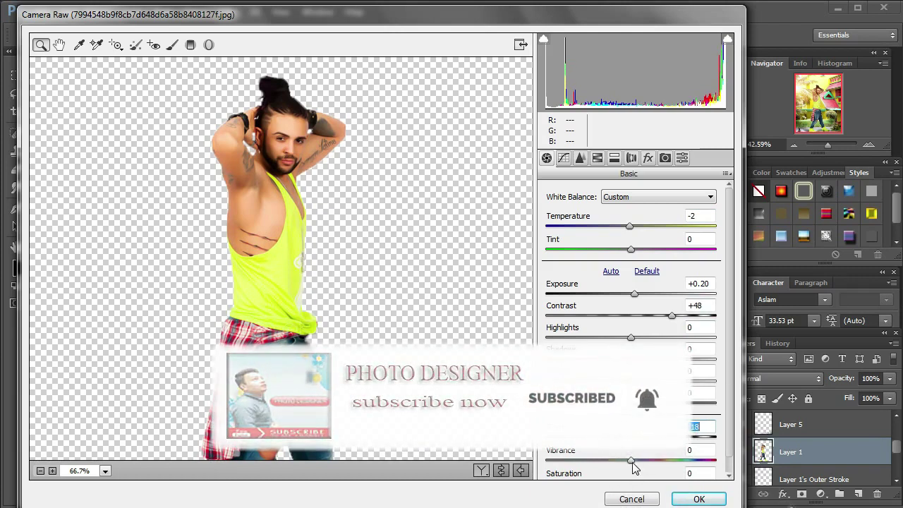
{"action": "left_click_drag", "start_coordinate": [633, 465], "coordinate": [639, 465]}
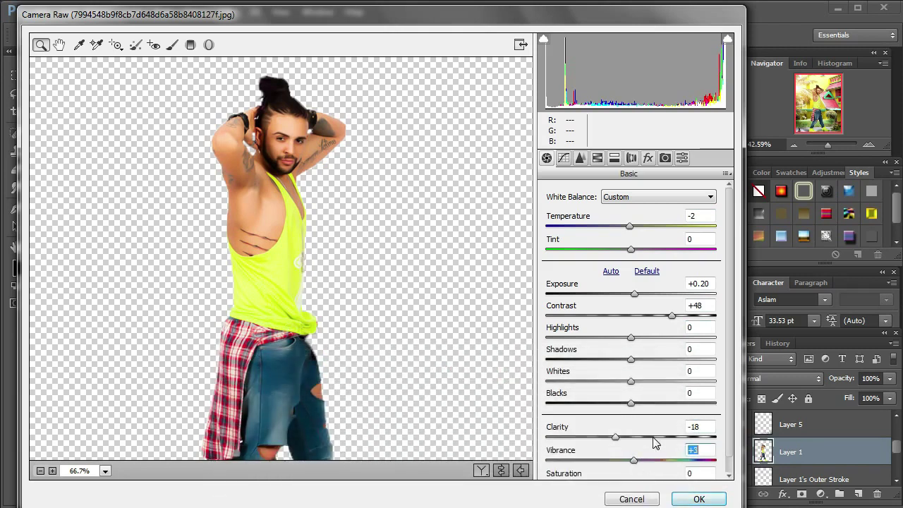
{"action": "left_click", "coordinate": [699, 499]}
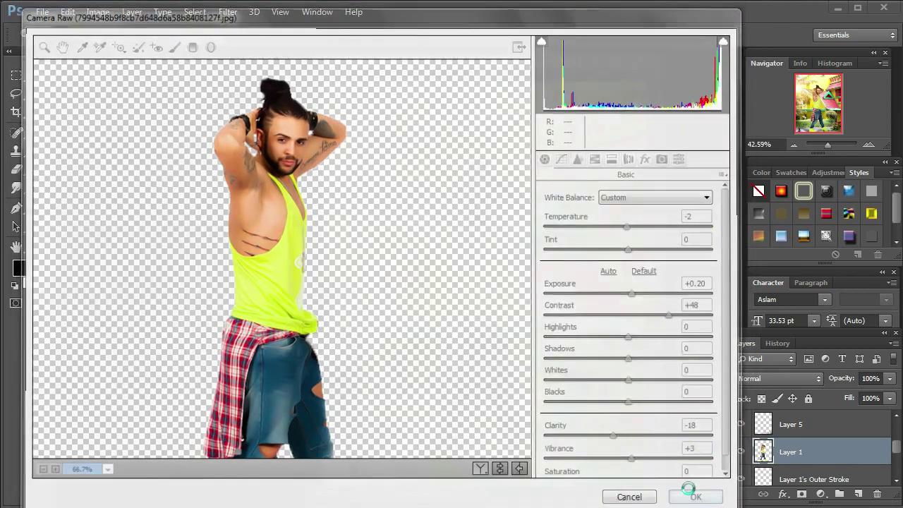
Round off the flat cut edge of the man's tattooed arm at the elbow using a 29 px Smudge brush at 50% strength
{"action": "right_click", "coordinate": [489, 213]}
{"action": "left_click", "coordinate": [508, 207]}
{"action": "left_click", "coordinate": [515, 197]}
{"action": "left_click", "coordinate": [514, 195]}
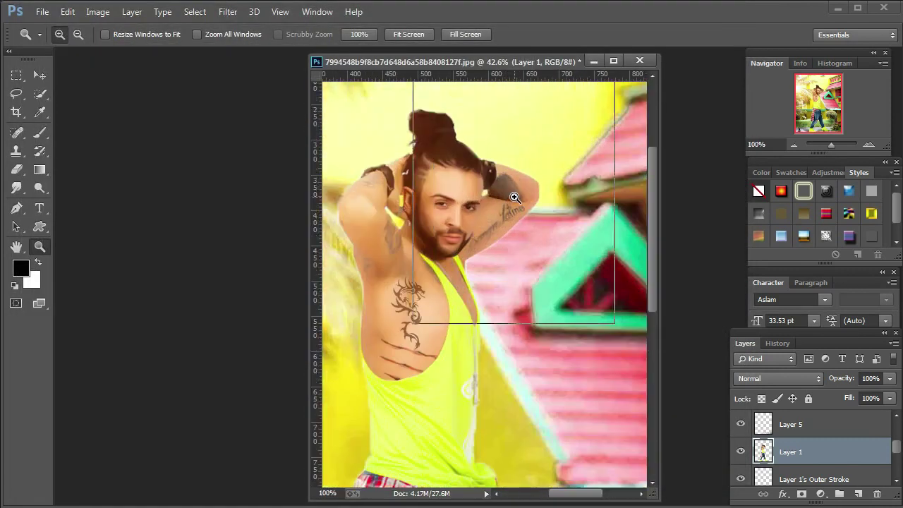
{"action": "left_click", "coordinate": [515, 194]}
{"action": "left_click", "coordinate": [515, 195]}
{"action": "left_click", "coordinate": [514, 196]}
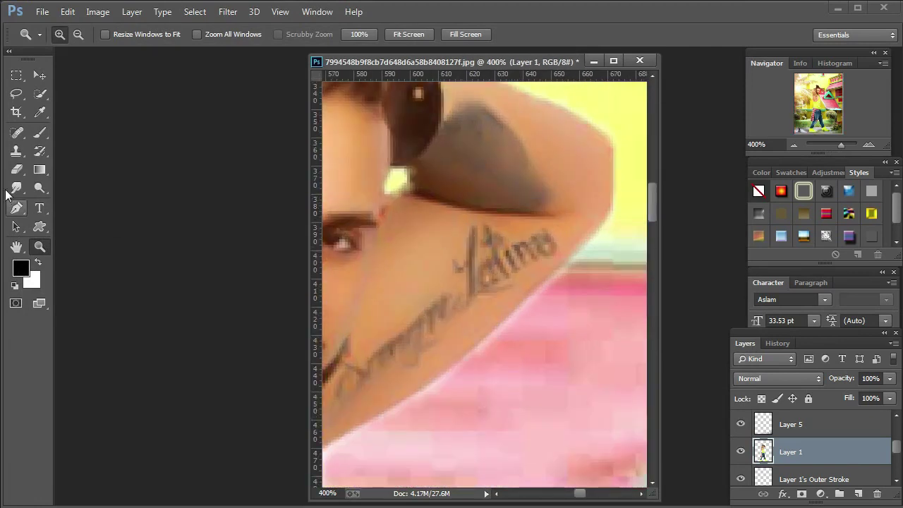
{"action": "left_click", "coordinate": [19, 167]}
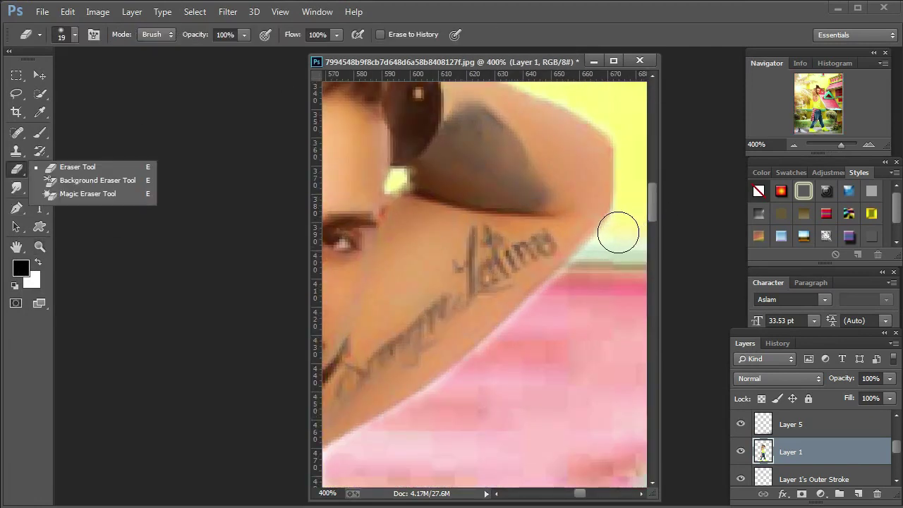
{"action": "left_click", "coordinate": [17, 187]}
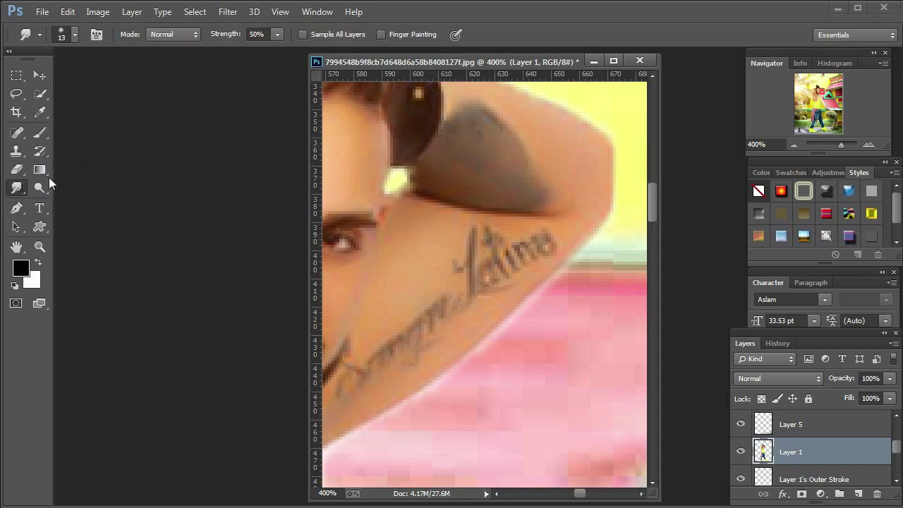
{"action": "right_click", "coordinate": [585, 175]}
{"action": "left_click_drag", "start_coordinate": [669, 208], "coordinate": [672, 207]}
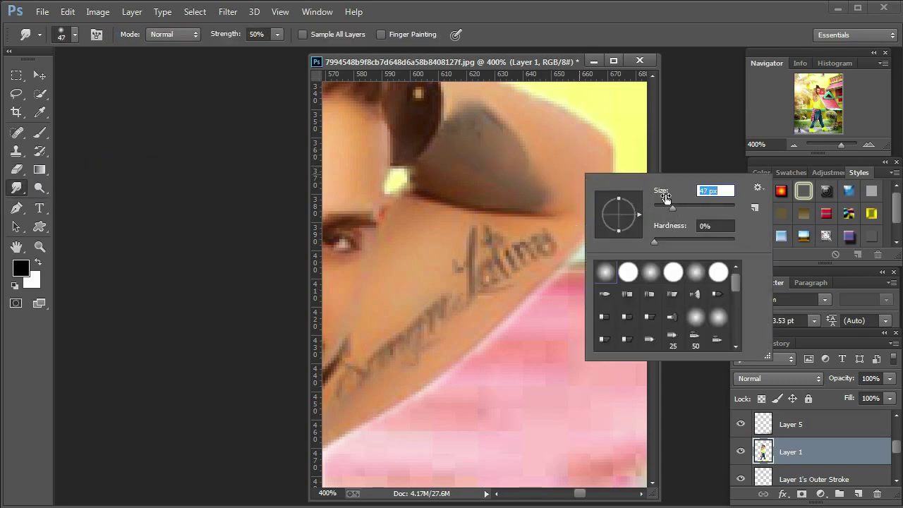
{"action": "type", "text": "29"}
{"action": "key", "text": "Return"}
{"action": "mouse_move", "coordinate": [603, 179]}
{"action": "left_mouse_down"}
{"action": "mouse_move", "coordinate": [595, 179]}
{"action": "mouse_move", "coordinate": [600, 157]}
{"action": "mouse_move", "coordinate": [590, 184]}
{"action": "mouse_move", "coordinate": [600, 185]}
{"action": "left_mouse_up"}
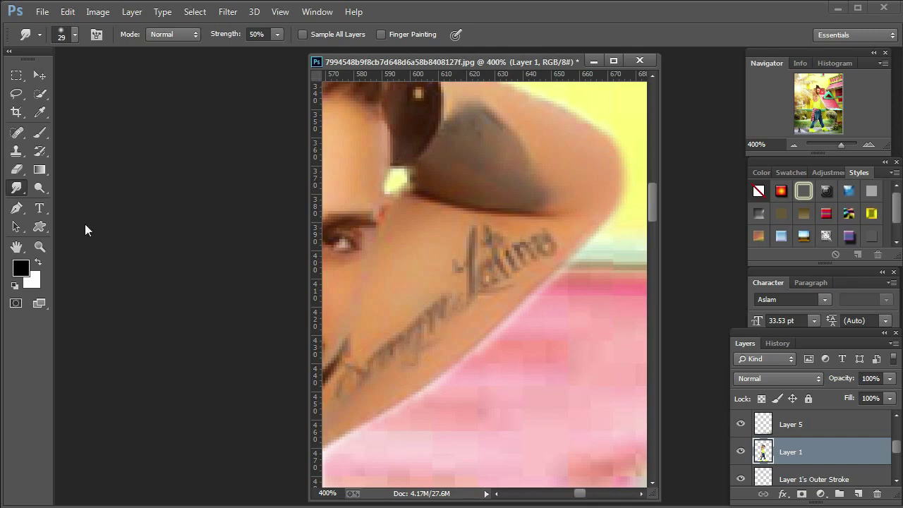
Erase the white fringe along the underside of the tattooed forearm with the 19 px Eraser and check the neighbouring edges
{"action": "left_click", "coordinate": [10, 171]}
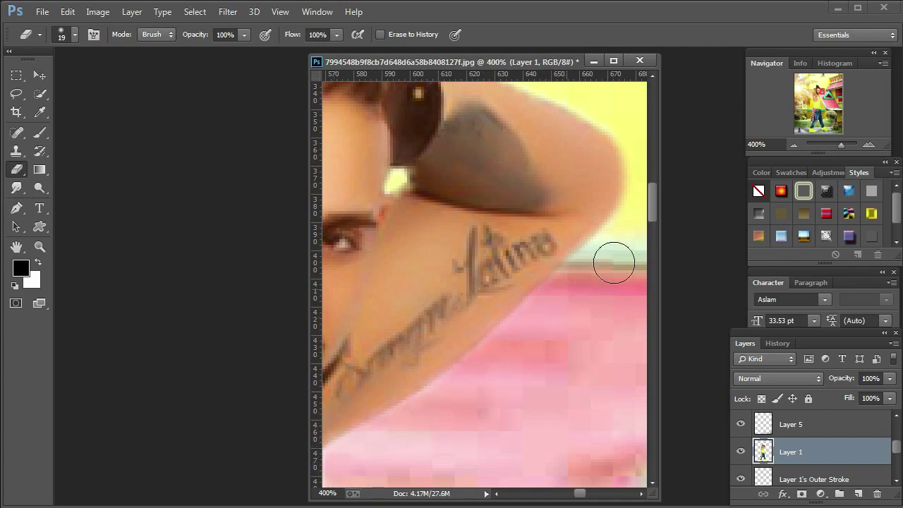
{"action": "left_click_drag", "start_coordinate": [657, 211], "coordinate": [656, 198]}
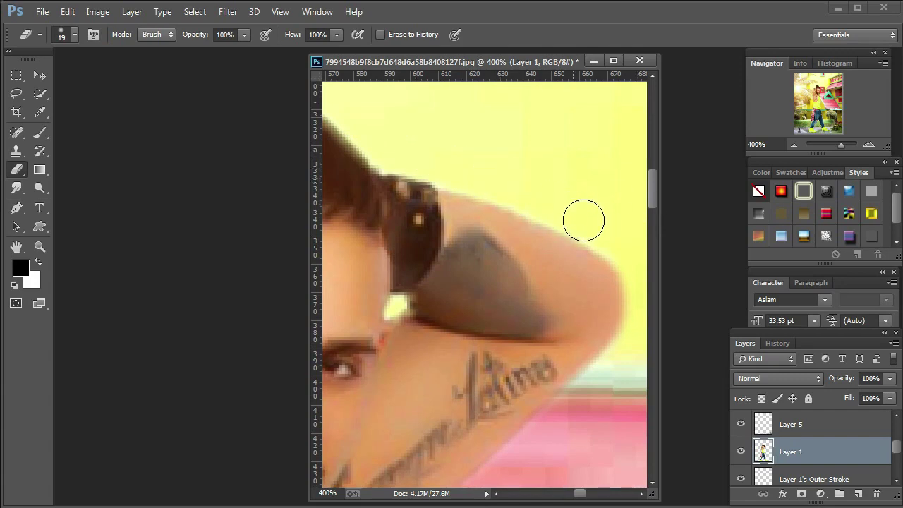
{"action": "left_click_drag", "start_coordinate": [652, 196], "coordinate": [653, 247]}
{"action": "left_click_drag", "start_coordinate": [577, 493], "coordinate": [573, 493]}
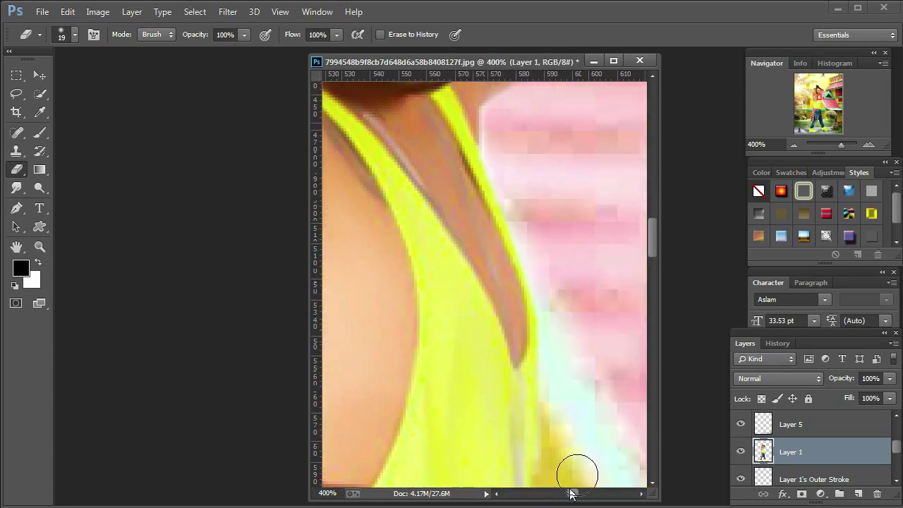
{"action": "left_click_drag", "start_coordinate": [648, 255], "coordinate": [655, 236]}
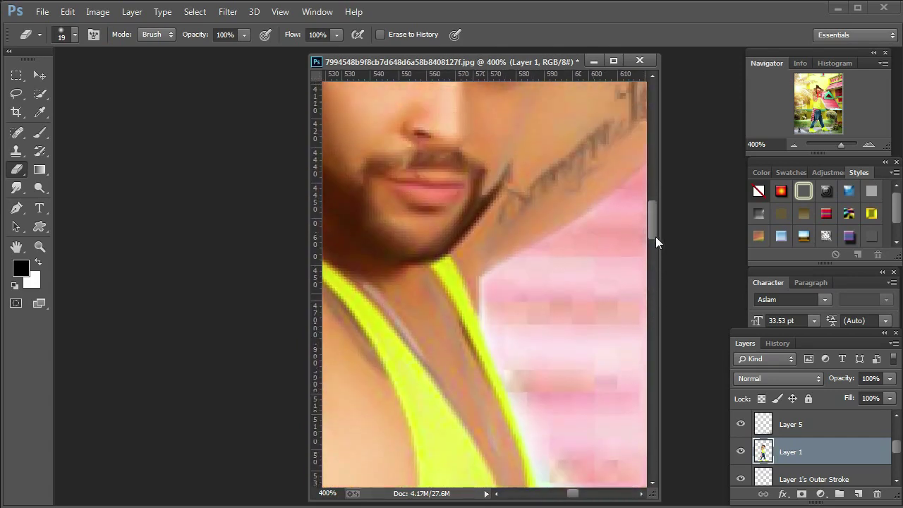
Fit the whole composite in view and examine the man's retouched outline against the house
{"action": "left_click", "coordinate": [40, 245]}
{"action": "right_click", "coordinate": [363, 256]}
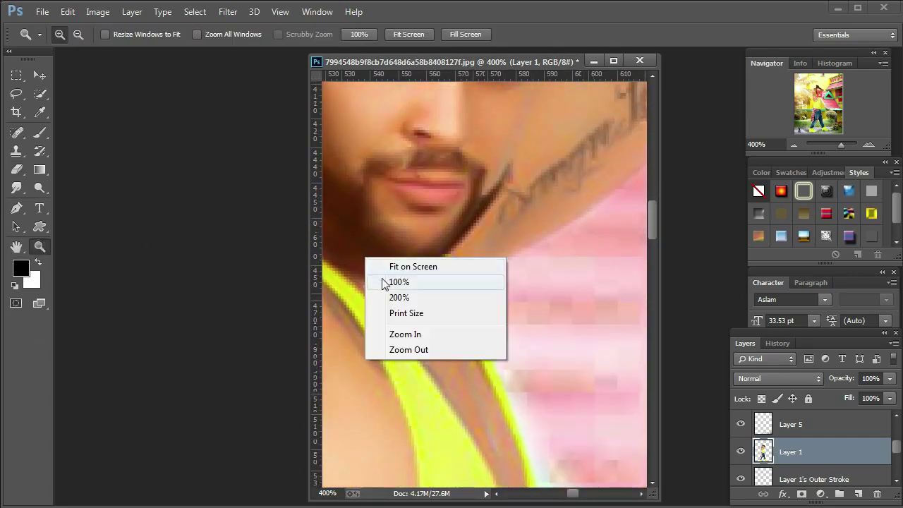
{"action": "left_click", "coordinate": [383, 283]}
{"action": "right_click", "coordinate": [384, 280]}
{"action": "left_click", "coordinate": [424, 288]}
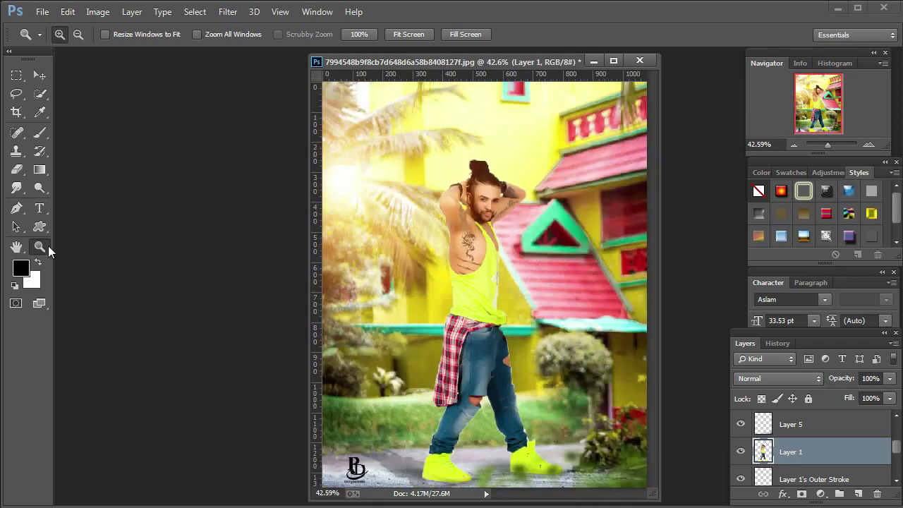
{"action": "right_click", "coordinate": [509, 237]}
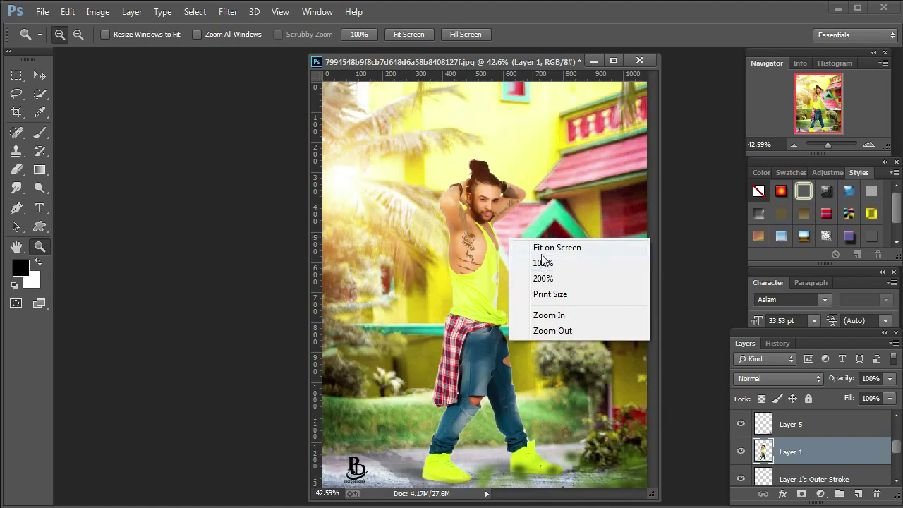
{"action": "left_click", "coordinate": [543, 248]}
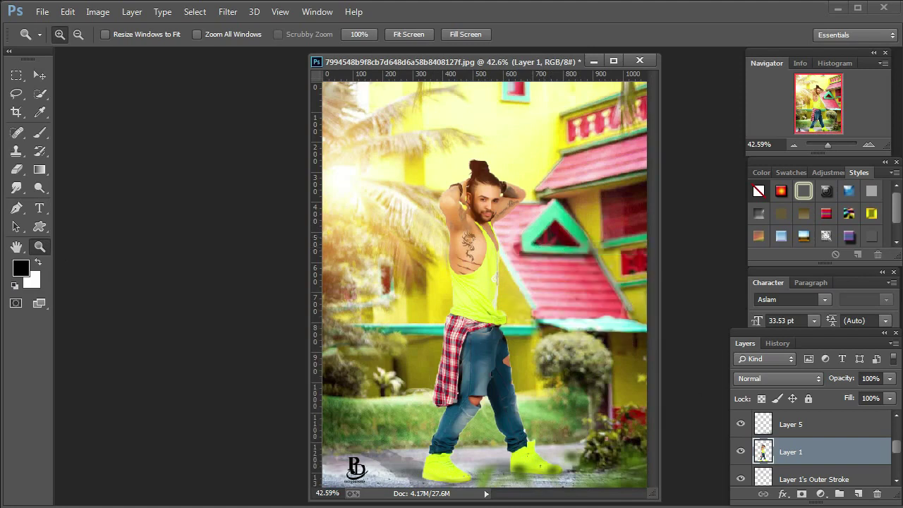